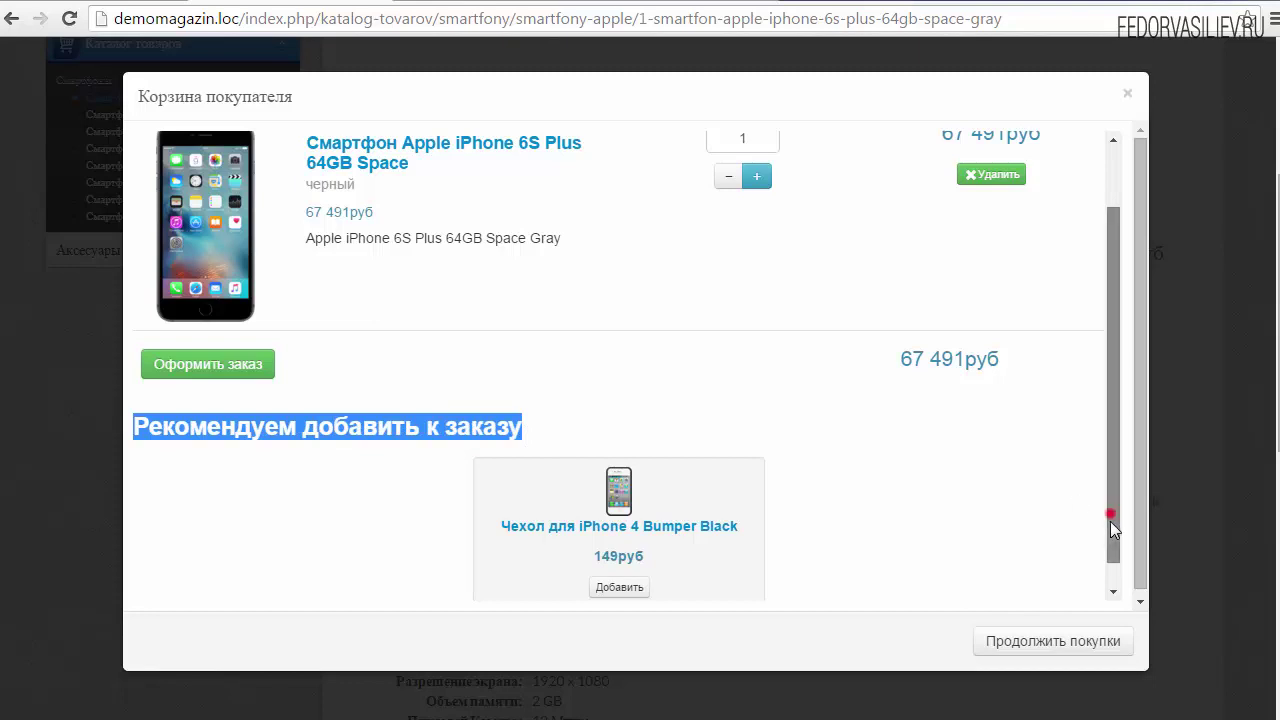
- Add the recommended product Чехол для iPhone 4 Bumper Black to the cart, review the cart and continue shopping
click(570, 508)
drag(570, 508, 736, 505)
click(534, 517)
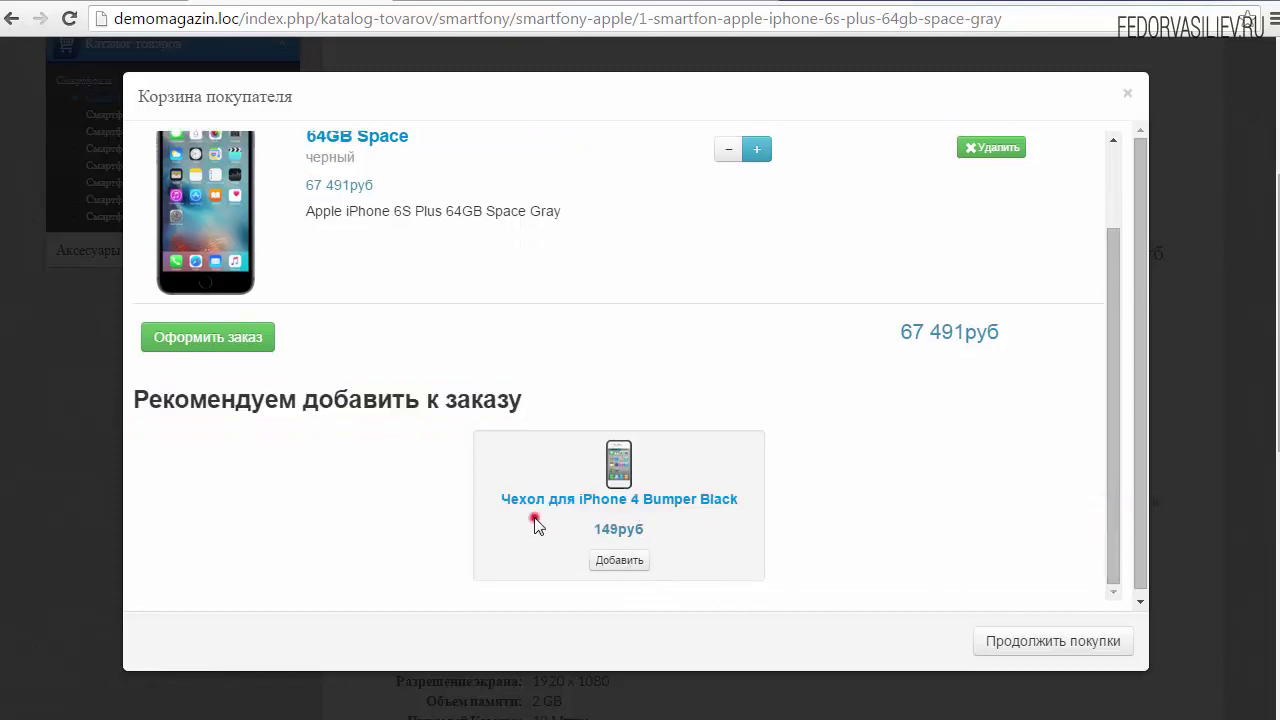
click(619, 562)
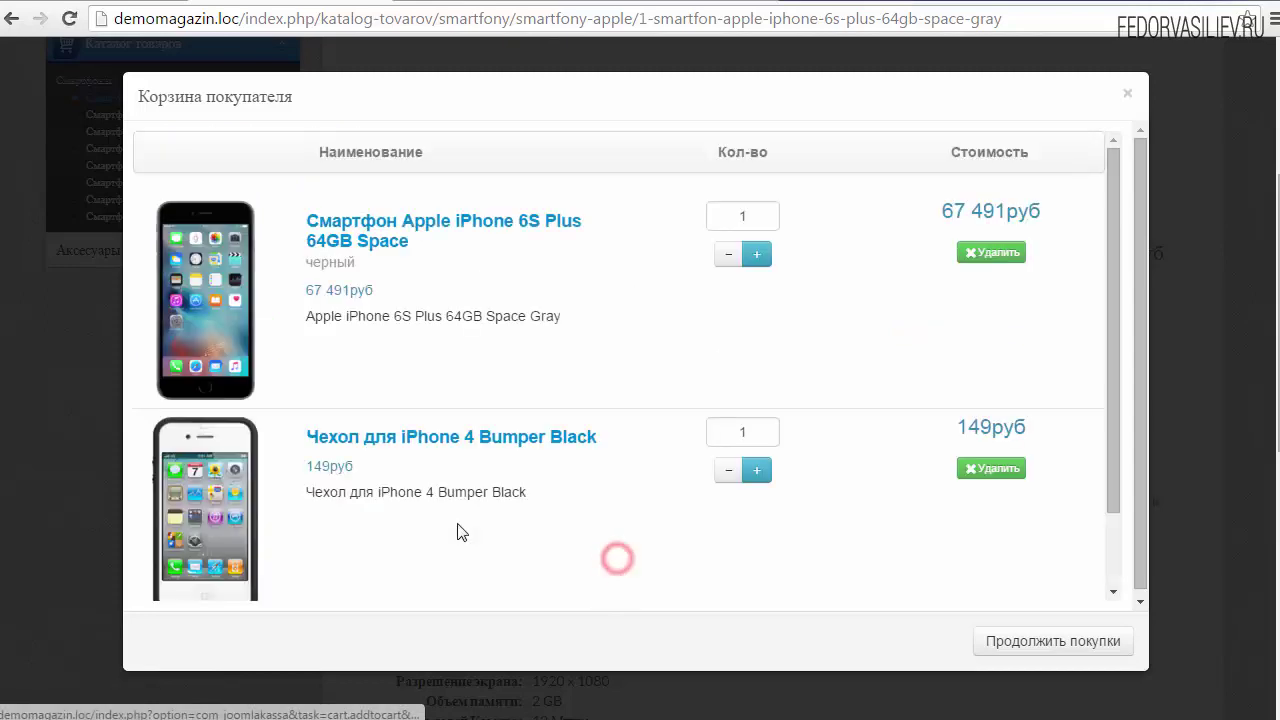
mouse_move(1110, 430)
mouse_down()
mouse_move(1110, 504)
mouse_move(1096, 423)
mouse_move(1112, 528)
mouse_move(1105, 499)
mouse_up()
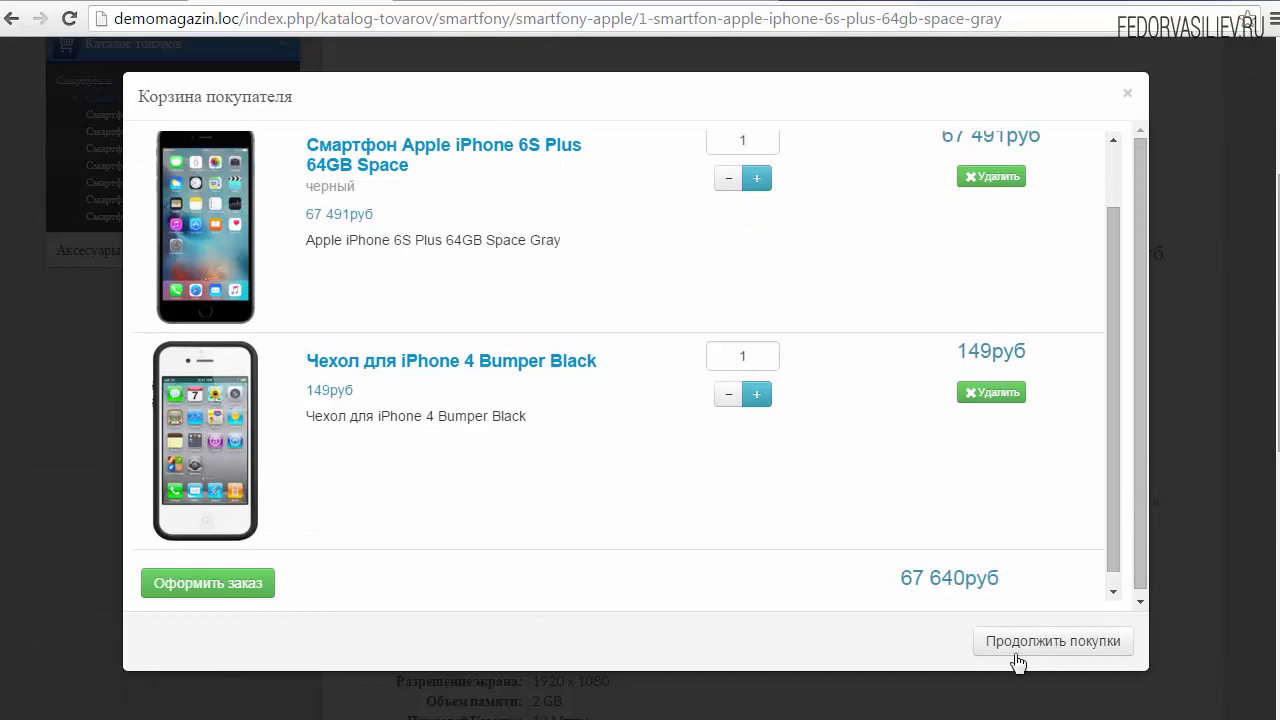
click(1076, 648)
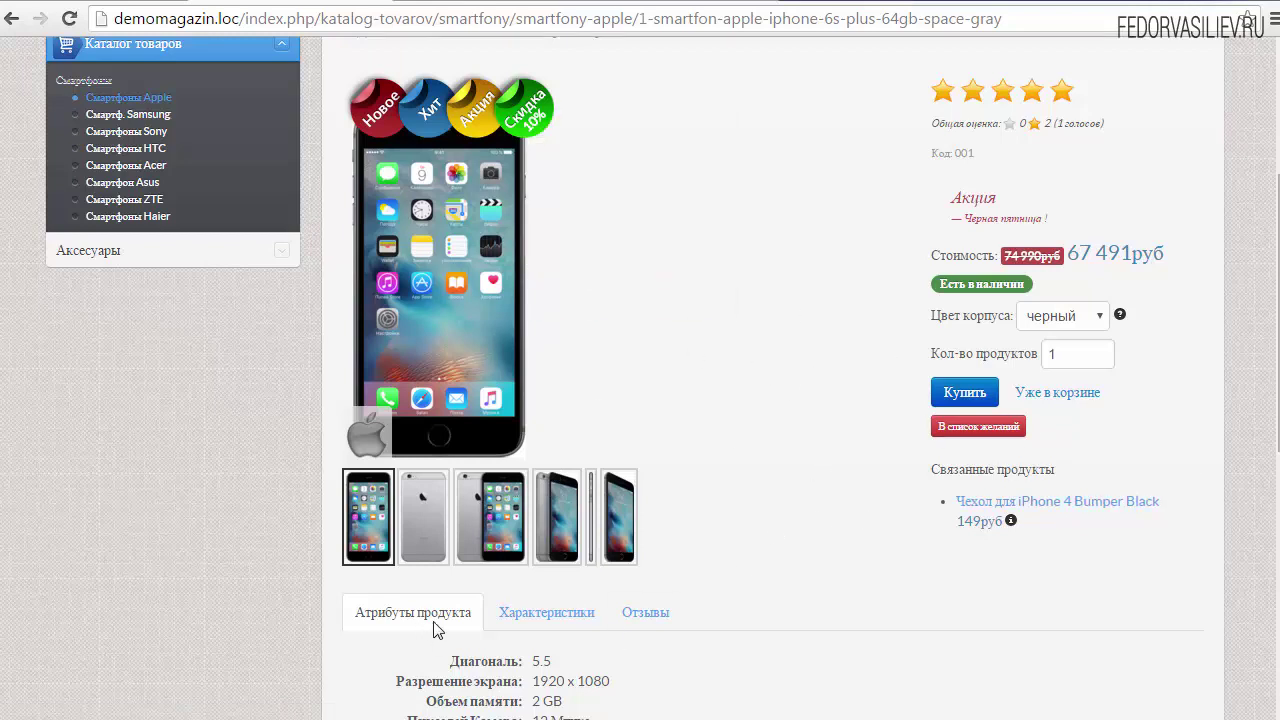
- Look through the smartphone's specifications, reviews and product attributes on its product page
click(550, 616)
click(645, 620)
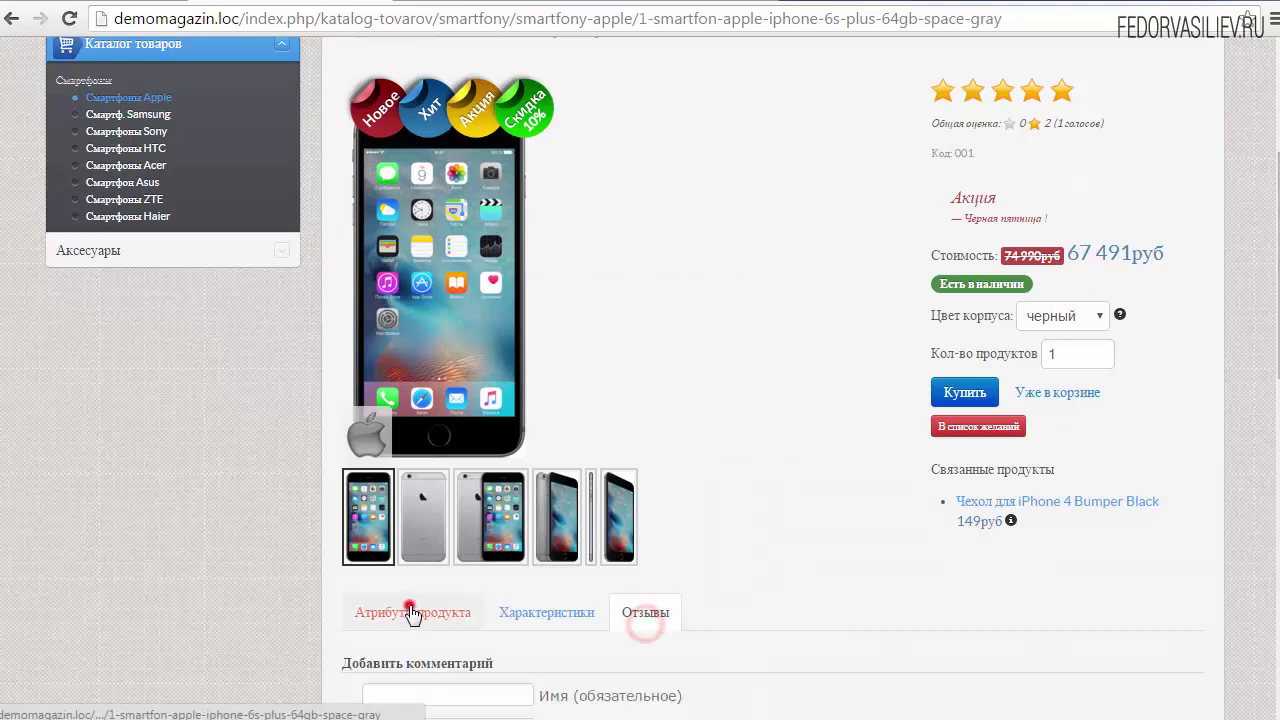
click(411, 614)
scroll(805, 462, down, 3)
scroll(805, 460, up, 1)
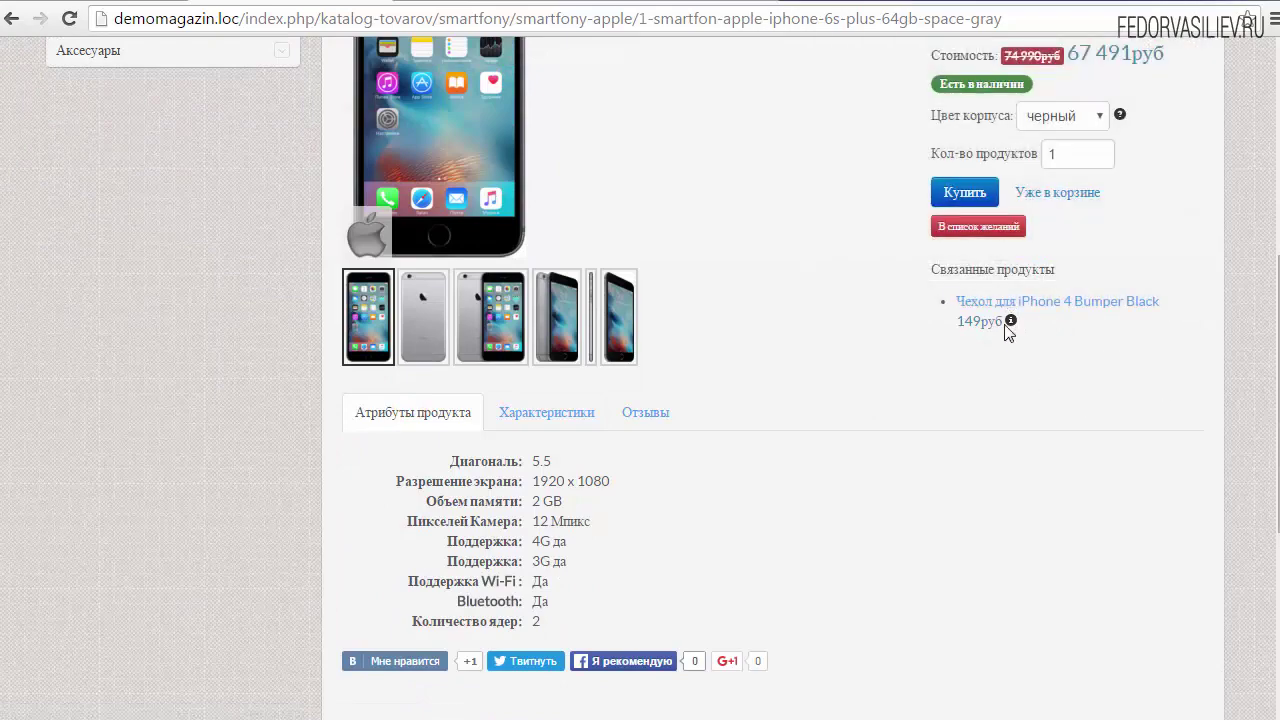
scroll(757, 334, up, 3)
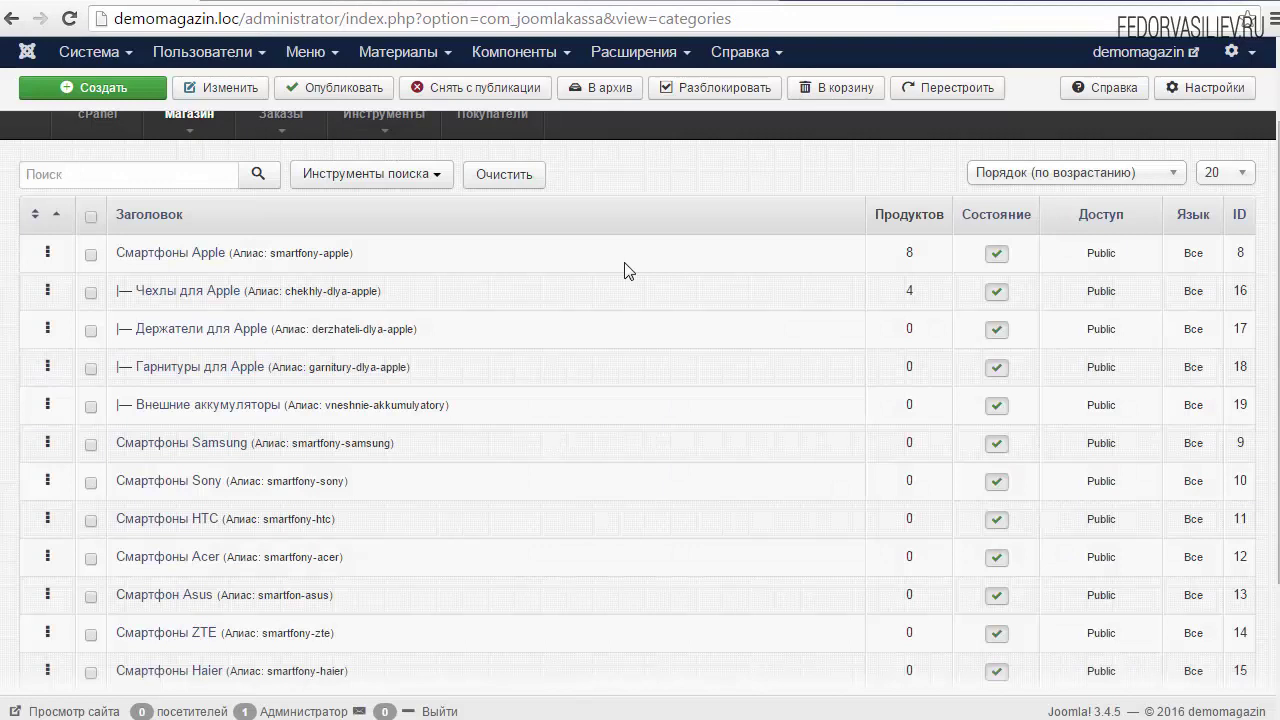
- Examine how the accessory subcategories are nested under Смартфоны Apple in the demo shop's category list
drag(126, 291, 248, 380)
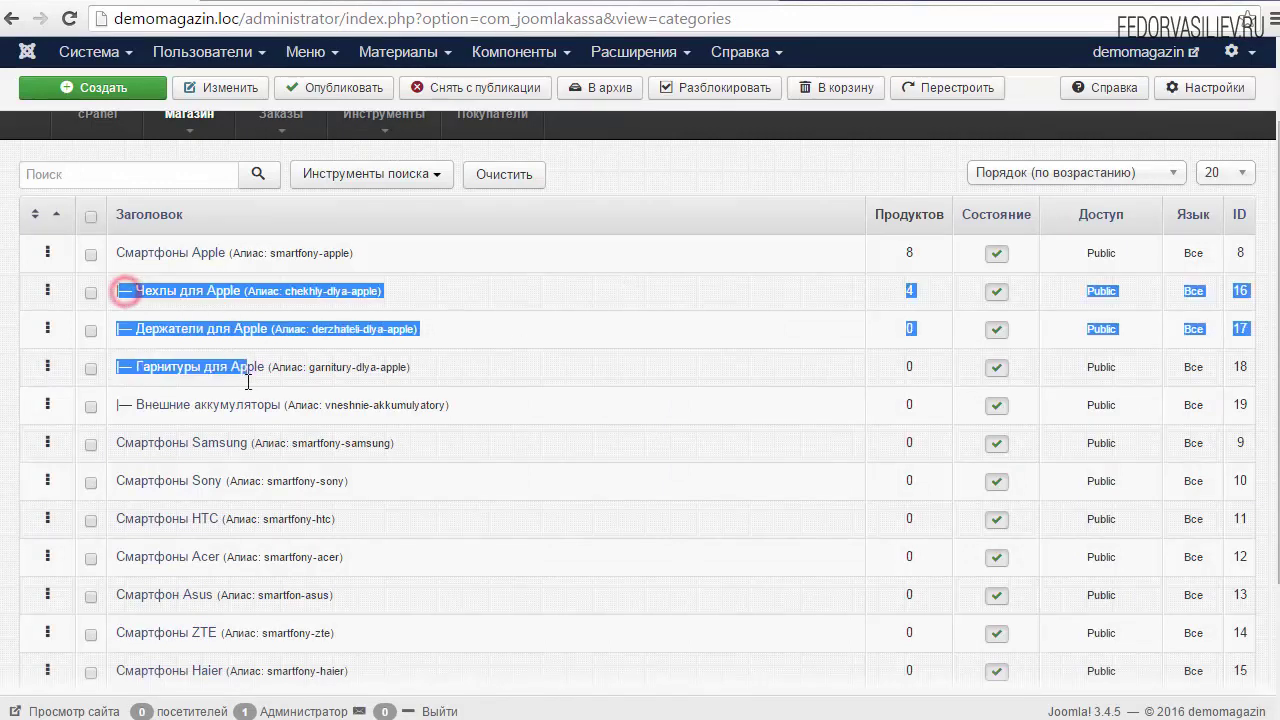
drag(331, 369, 508, 374)
click(508, 374)
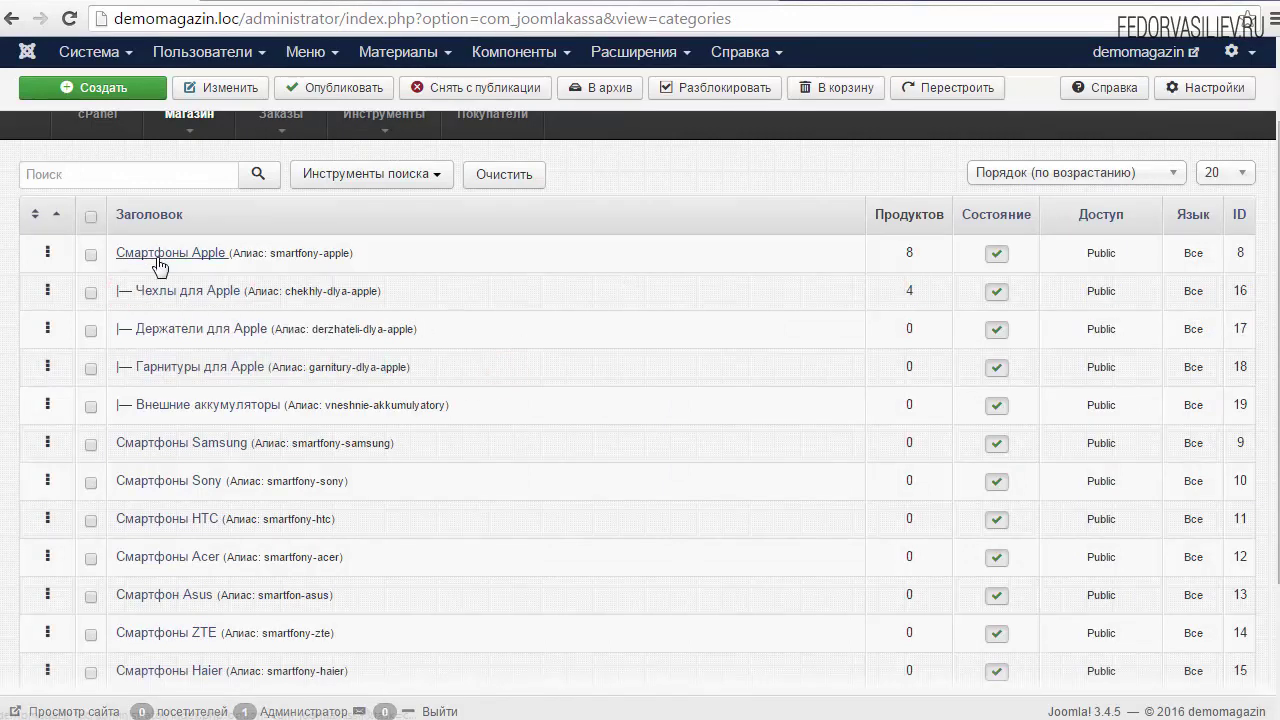
click(123, 289)
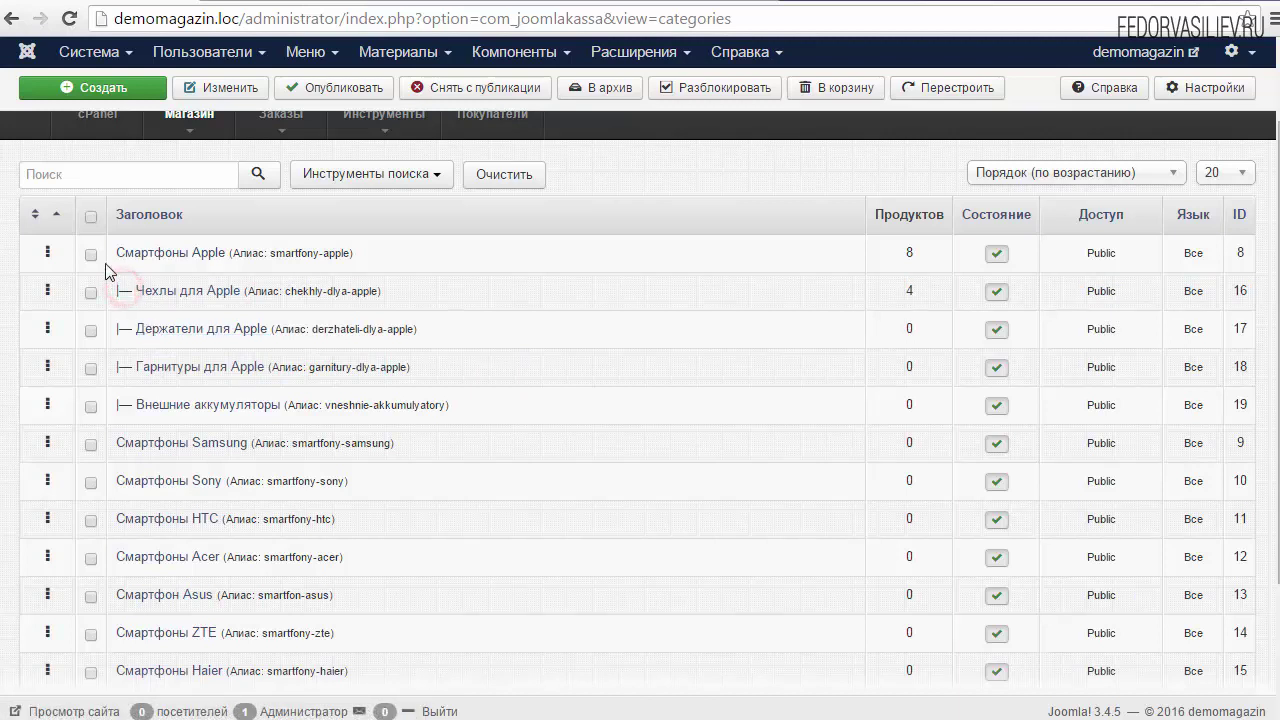
drag(110, 250, 236, 254)
click(469, 265)
mouse_move(113, 289)
mouse_down()
mouse_move(134, 301)
mouse_move(121, 291)
mouse_up()
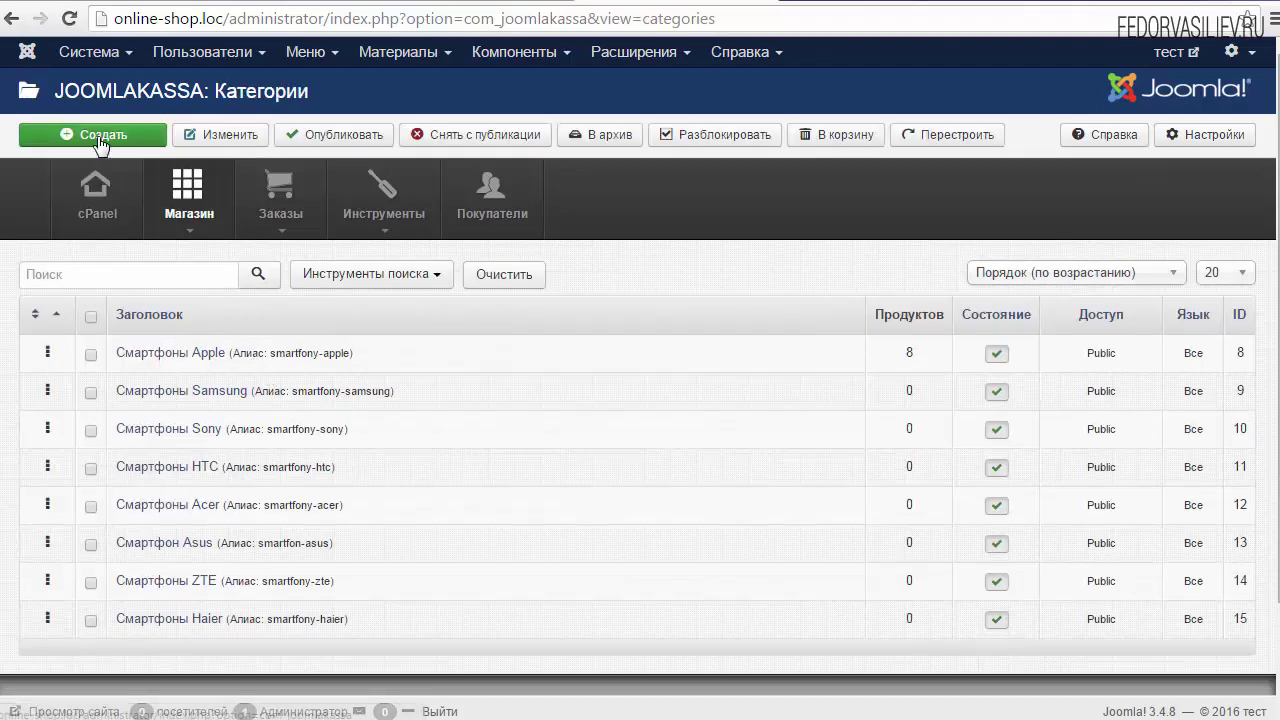
- Create a product category titled Чехлы для Apple in the online-shop.loc store, then save and close it
click(98, 136)
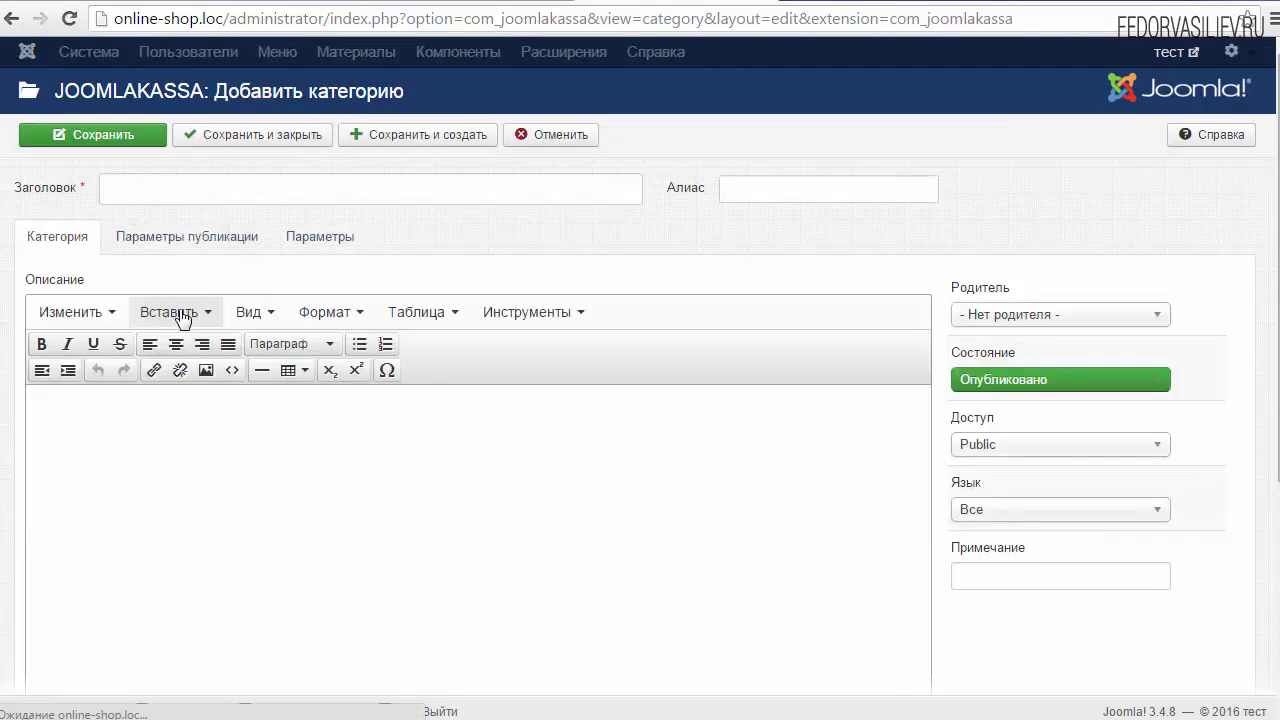
click(176, 188)
right_click(176, 188)
click(245, 306)
click(113, 189)
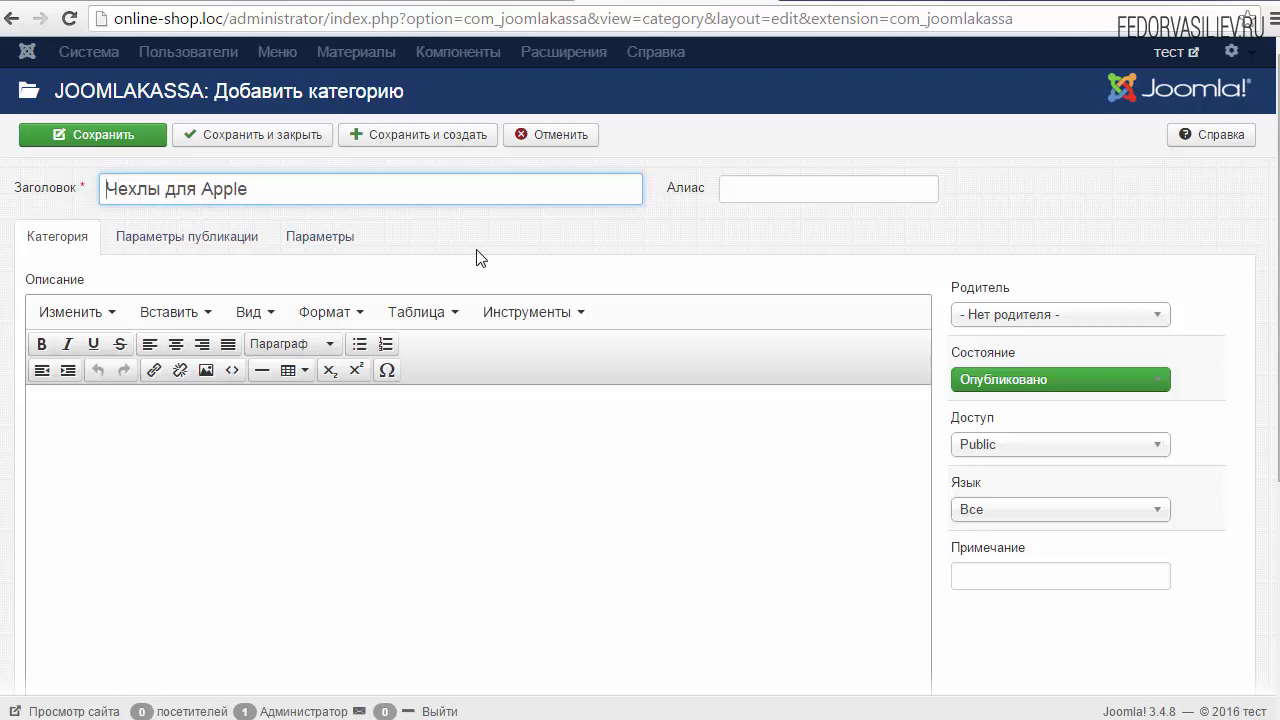
click(236, 134)
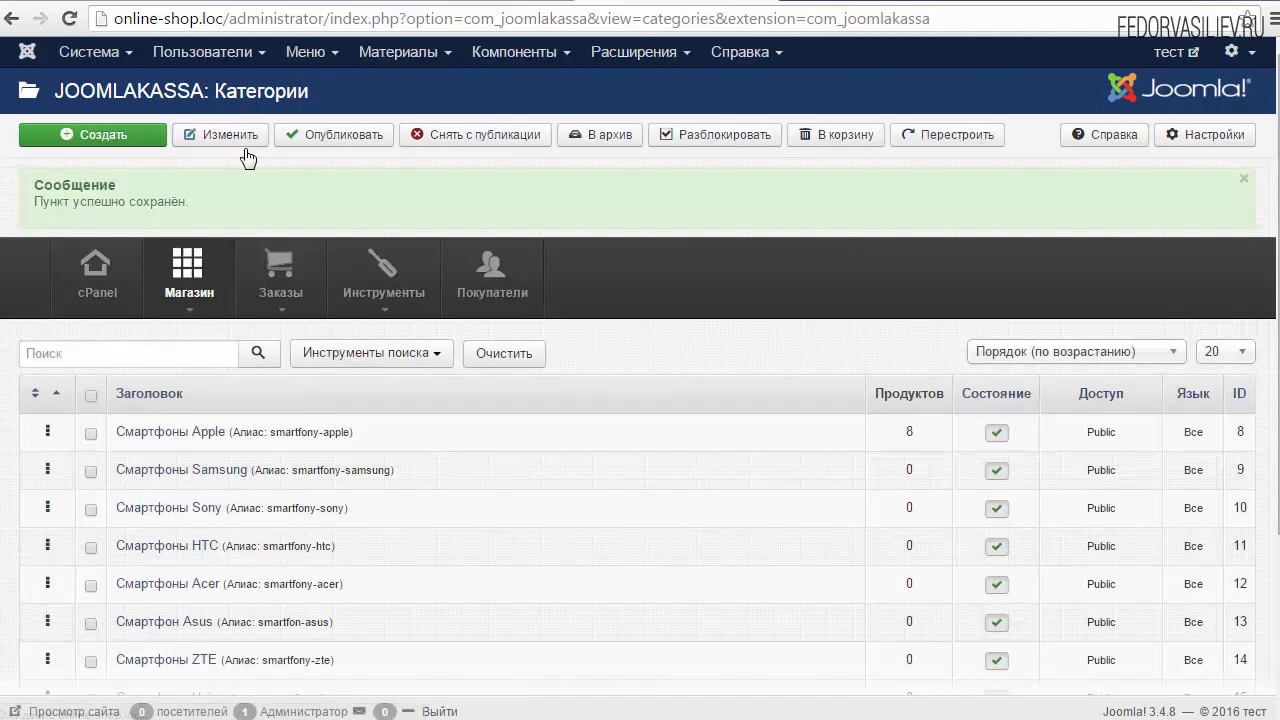
- Make Смартфоны Apple the parent of the Чехлы для Apple category, then save and close it
scroll(400, 548, down, 3)
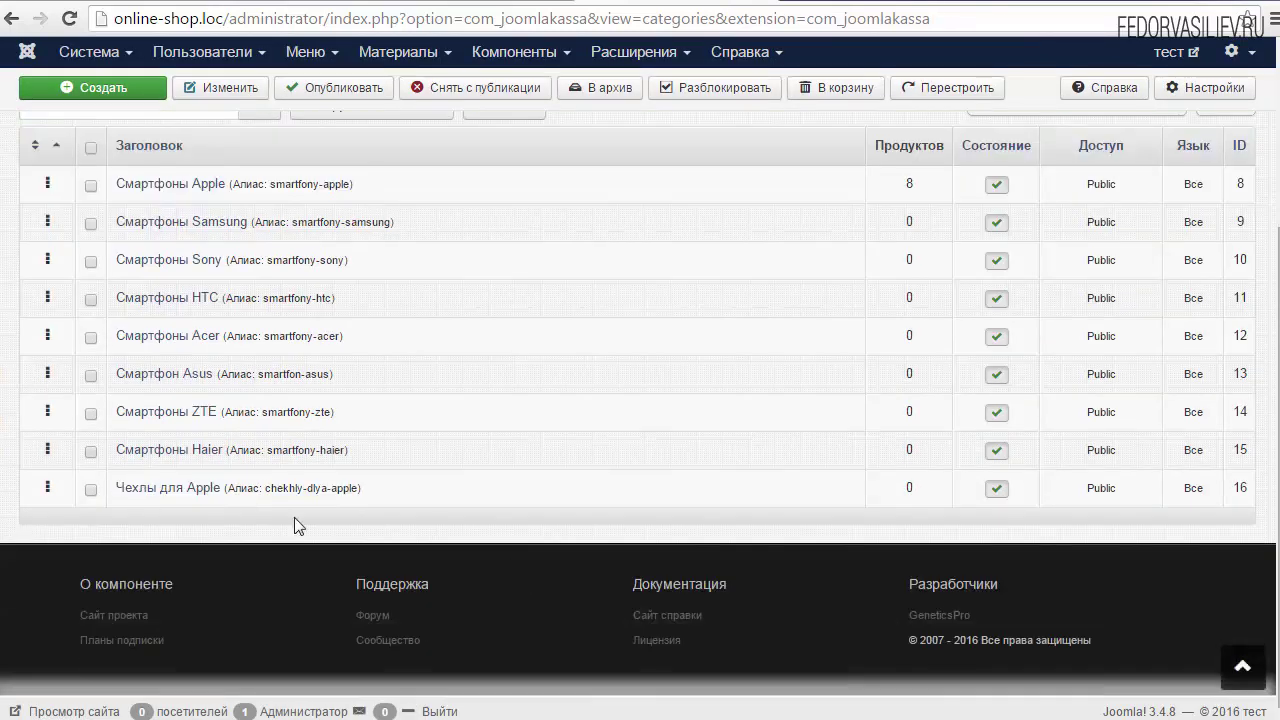
click(156, 493)
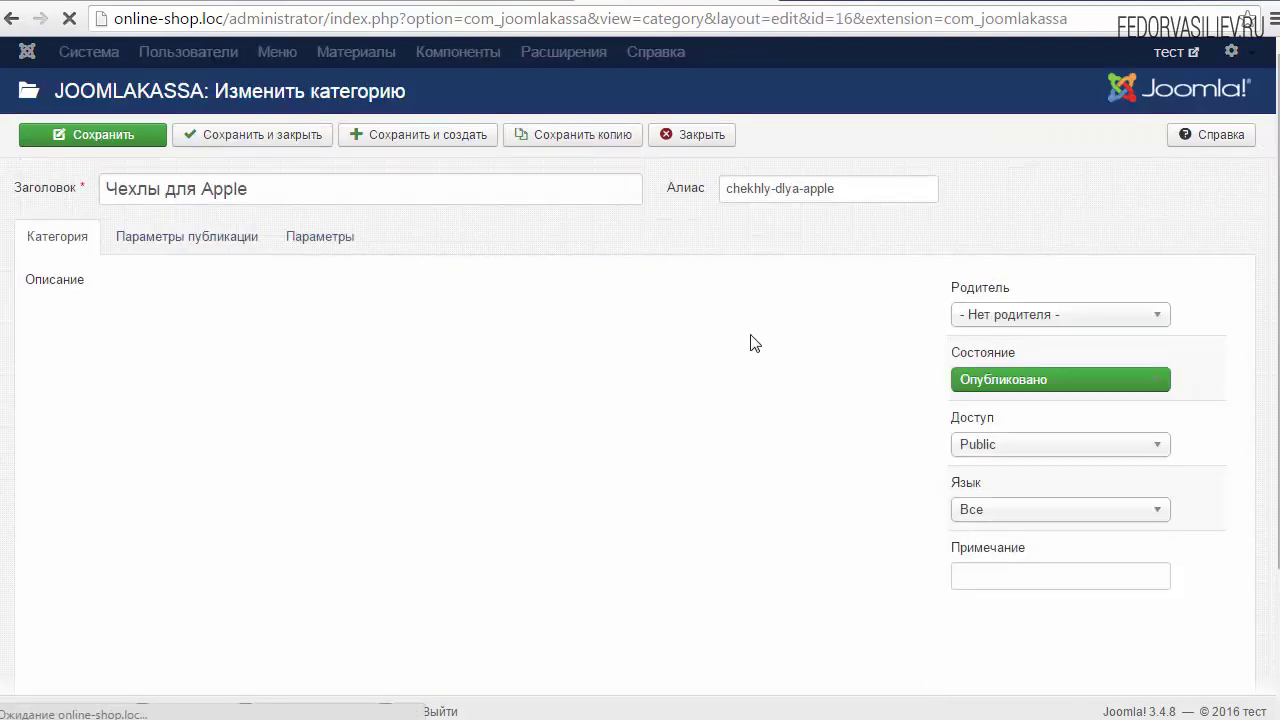
drag(943, 287, 1064, 289)
click(1030, 314)
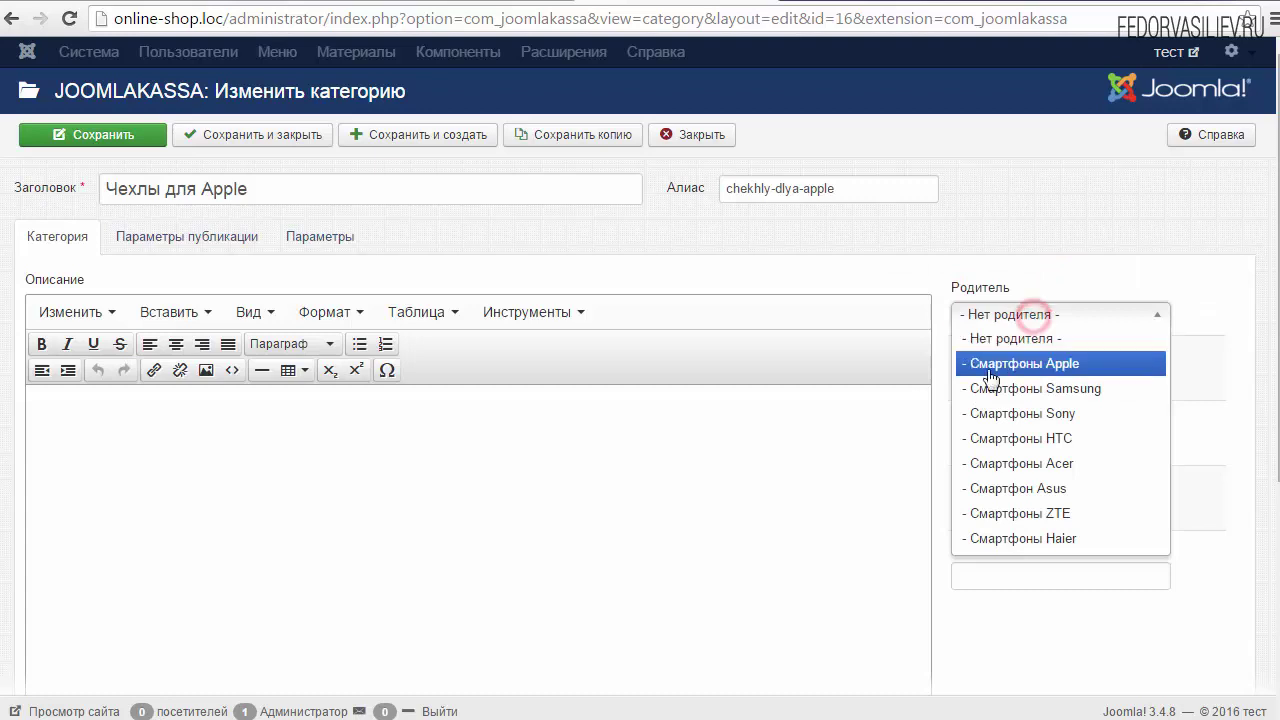
click(992, 365)
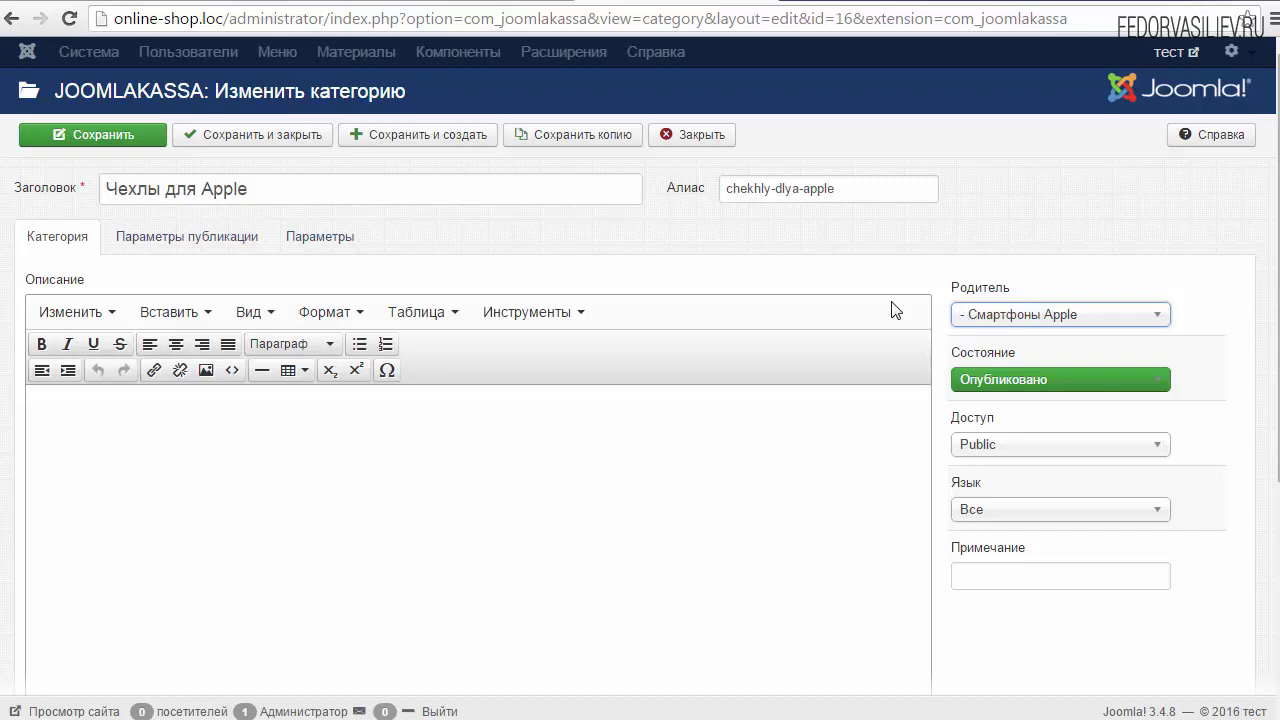
click(263, 134)
- Check how Чехлы для Apple is placed relative to Смартфоны Apple in the category list
scroll(87, 275, down, 2)
drag(123, 266, 446, 270)
click(444, 264)
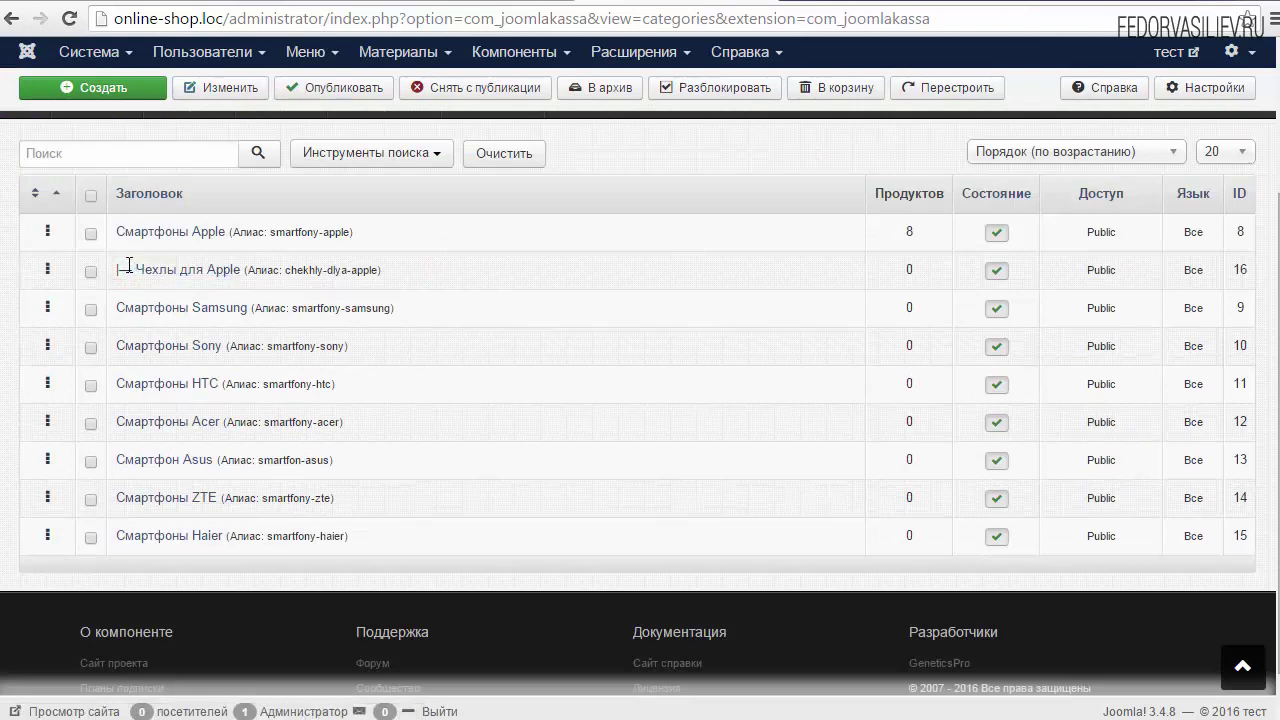
double_click(115, 232)
click(548, 262)
- Create a category titled Держатели для Apple, remove the stray leading space from its title and save it
click(84, 86)
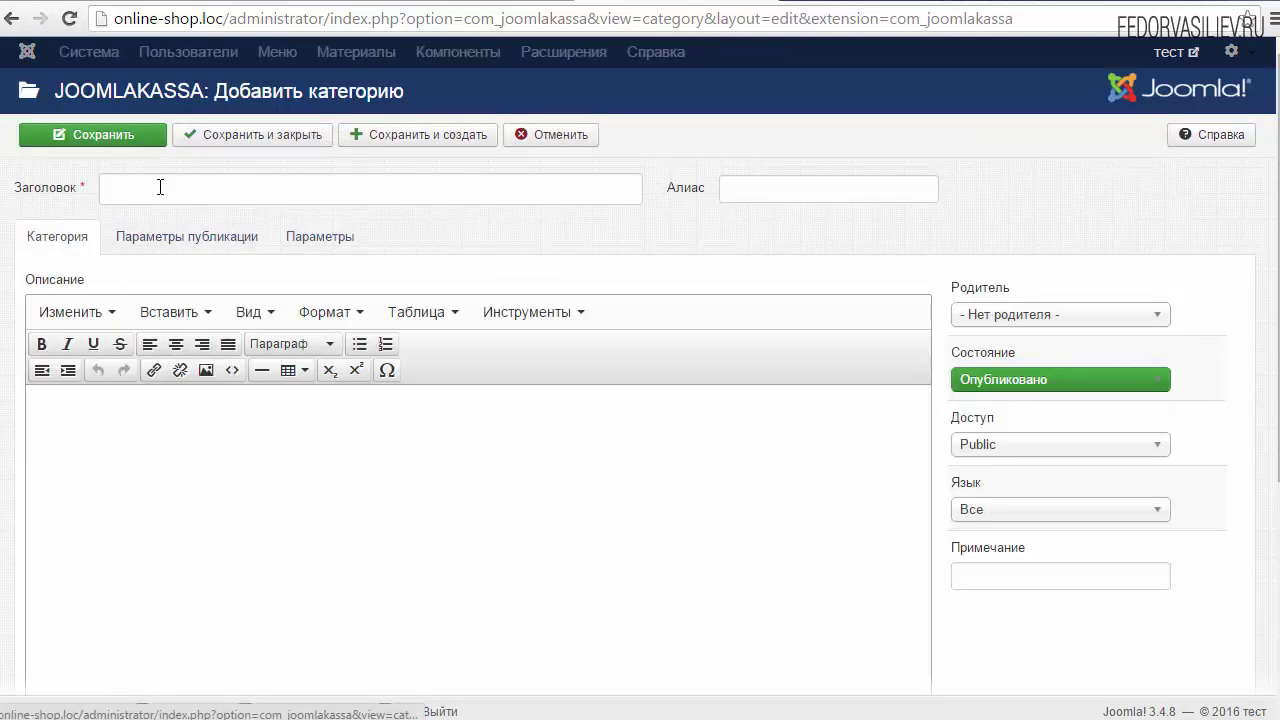
right_click(160, 187)
click(206, 303)
click(108, 188)
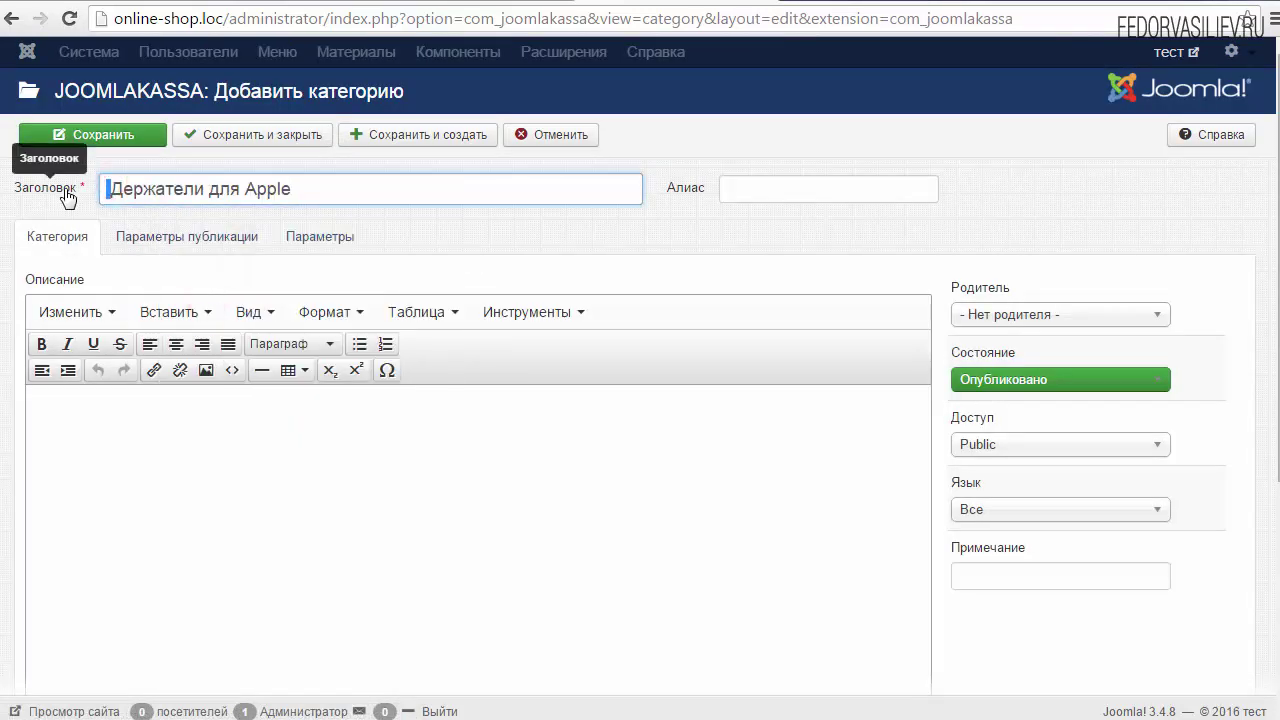
key(Delete)
click(89, 146)
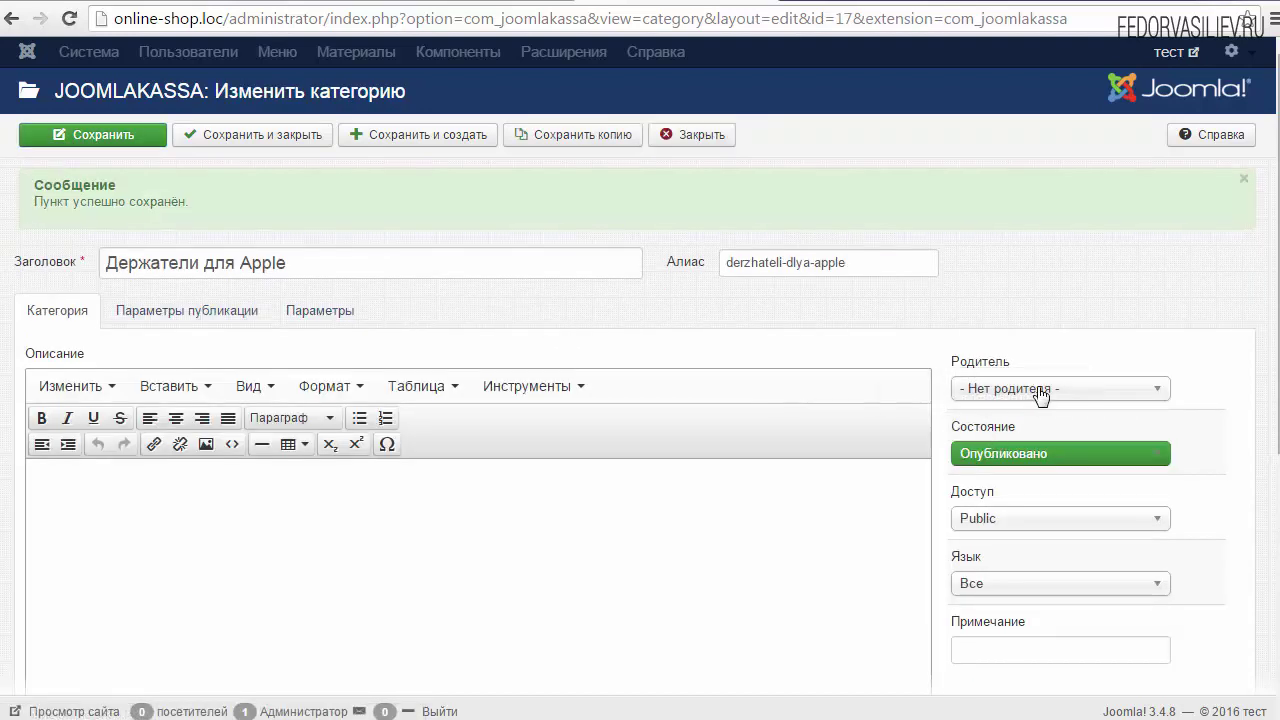
- Set the parent of Держатели для Apple to Смартфоны Apple, save it and start another new category
click(1041, 395)
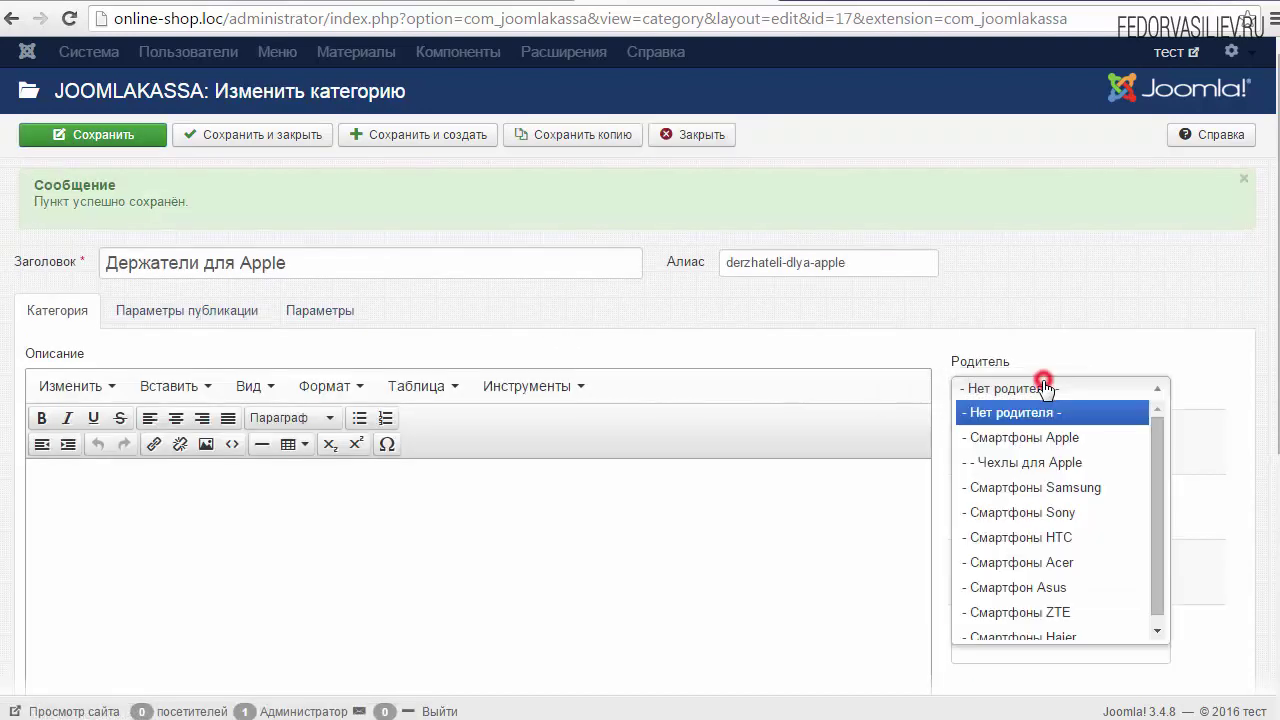
click(1027, 440)
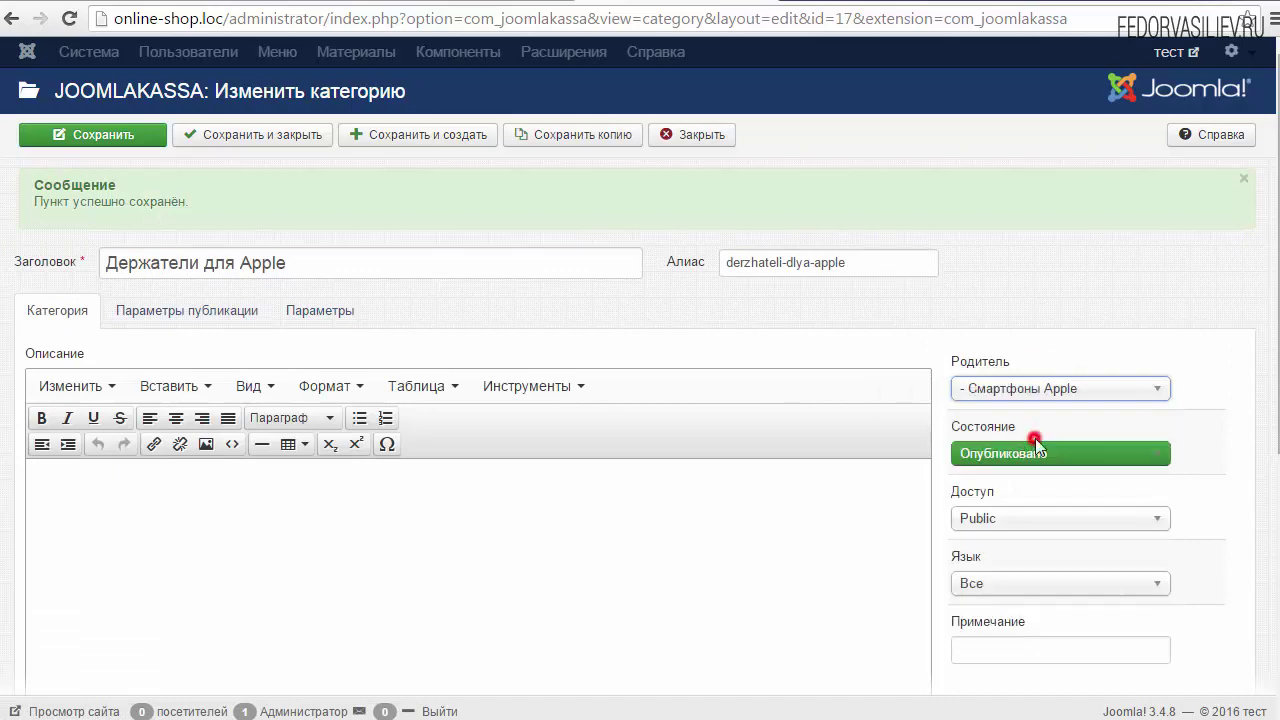
click(100, 143)
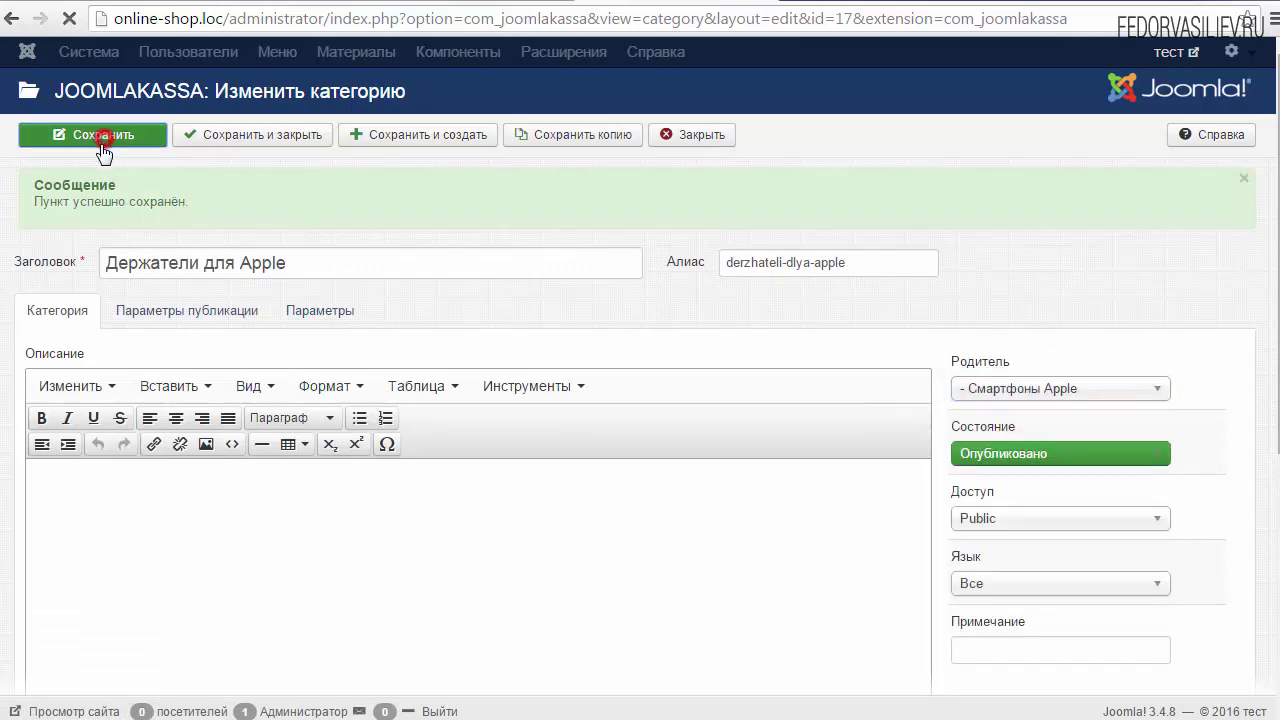
click(410, 140)
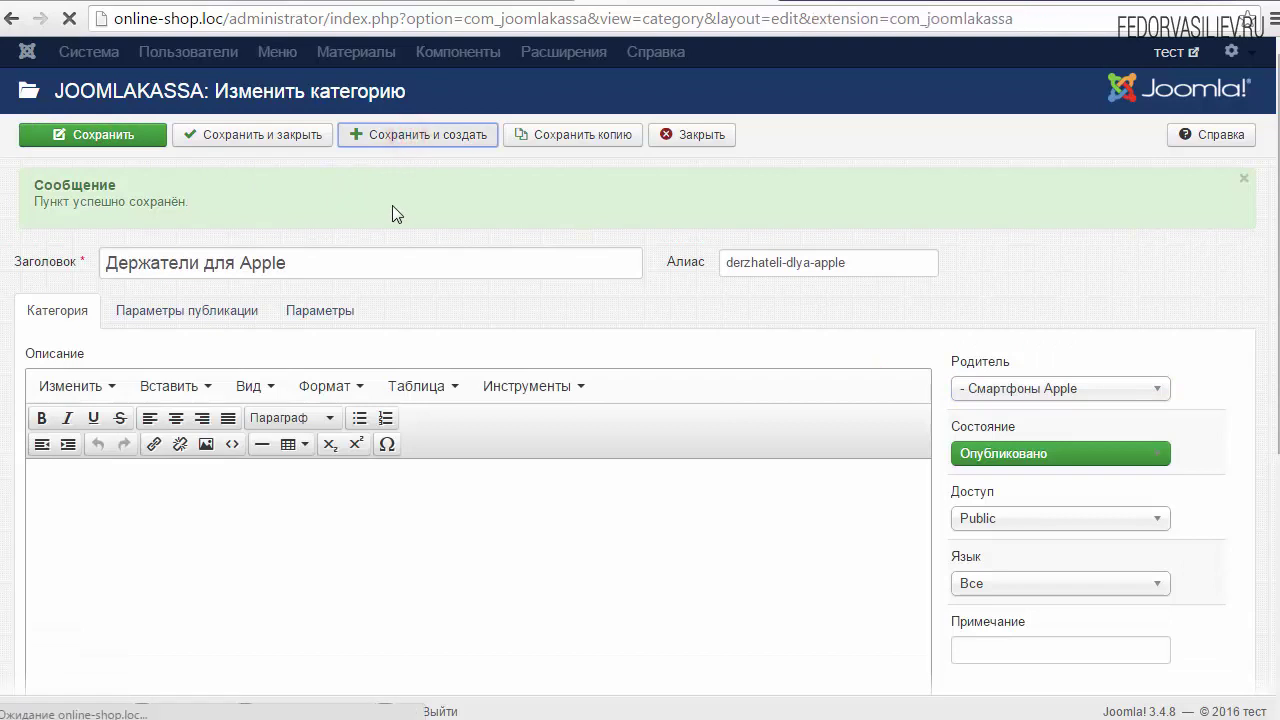
- Title the new category Гарнитуры для Apple, without a leading space
right_click(154, 263)
click(191, 377)
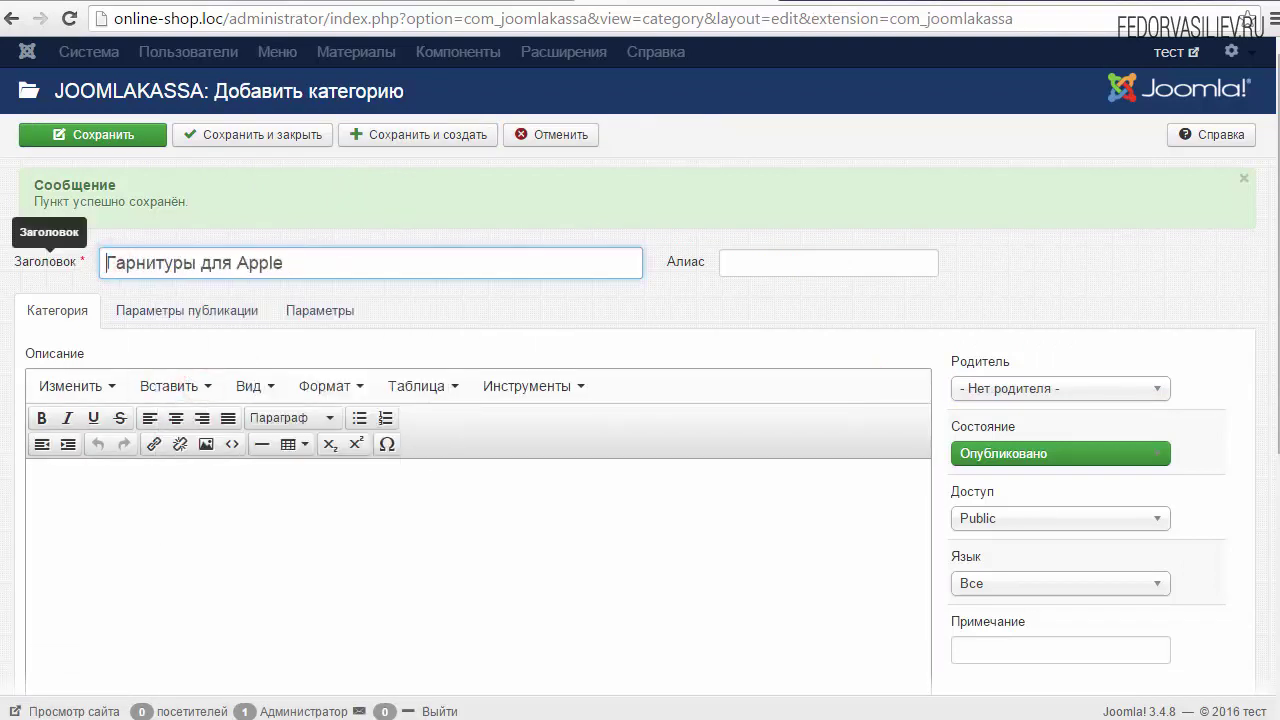
click(484, 325)
triple_click(352, 266)
click(428, 294)
triple_click(323, 266)
click(368, 304)
- Set the parent of Гарнитуры для Apple to Смартфоны Apple, then save and close the category
click(1005, 388)
click(1027, 474)
click(287, 134)
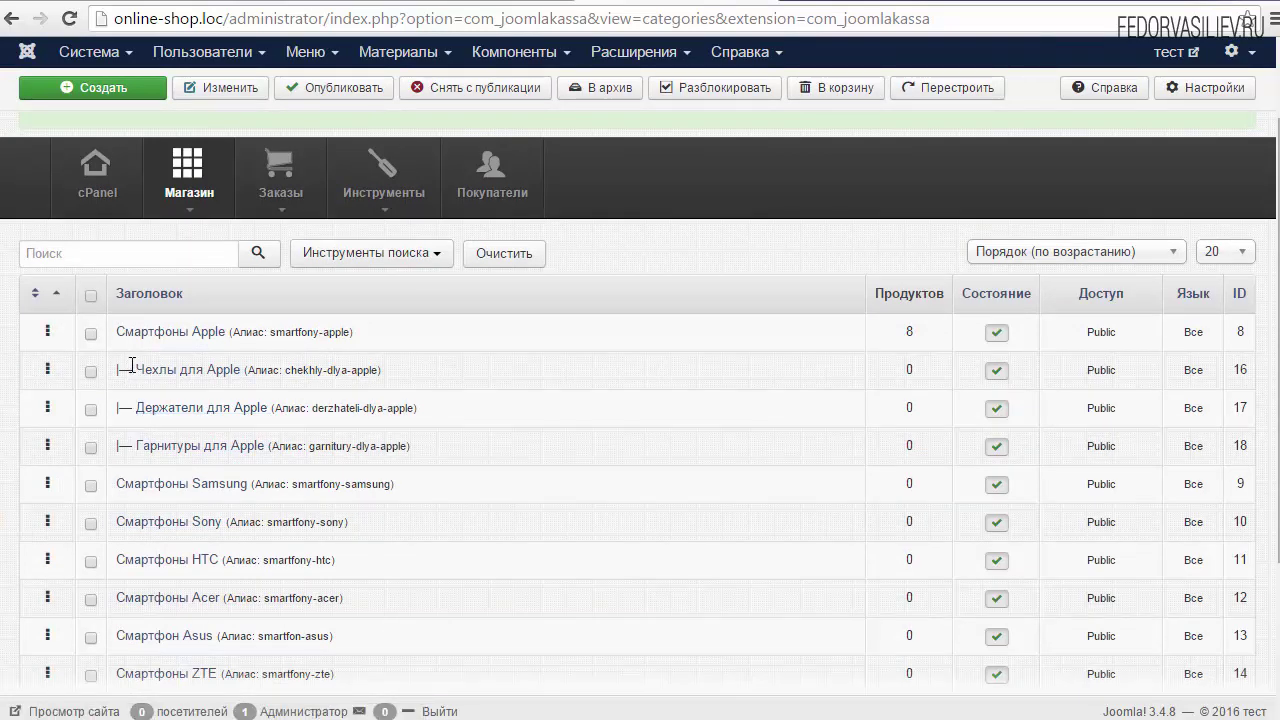
scroll(357, 400, up, 1)
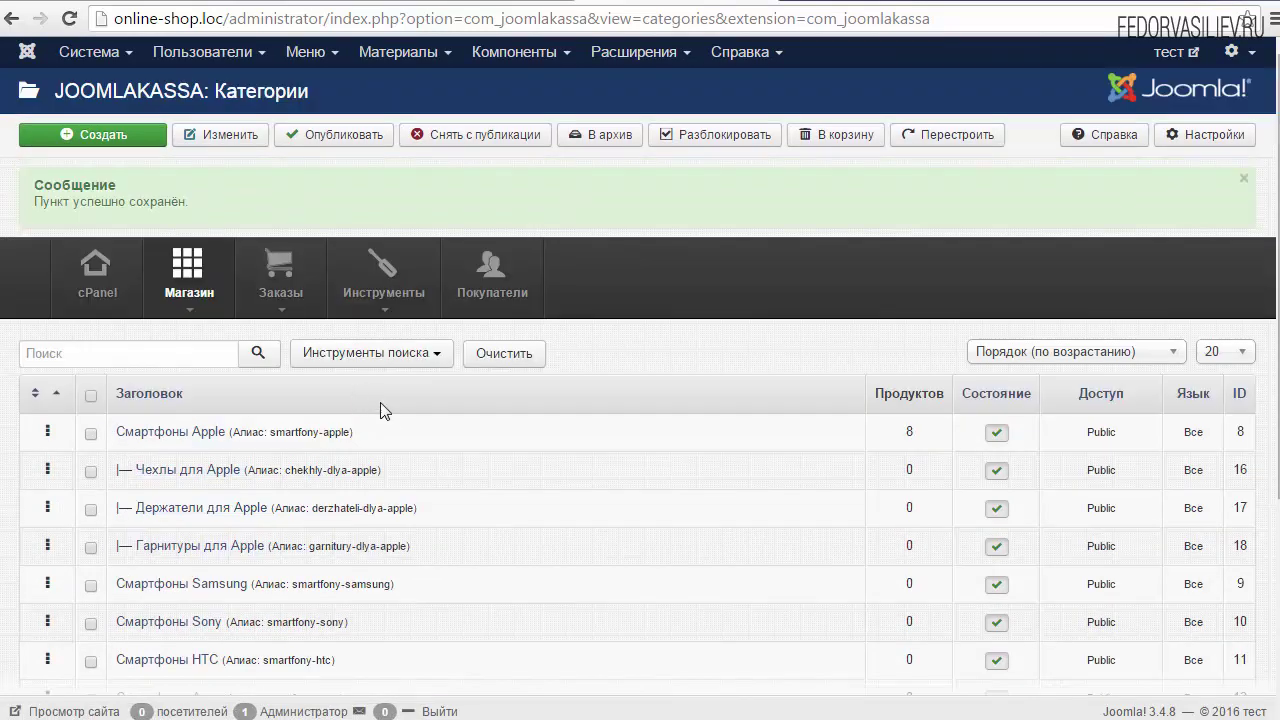
- Start a new shop product and name it Чехол Valenta крокодил iPhone 5
click(190, 302)
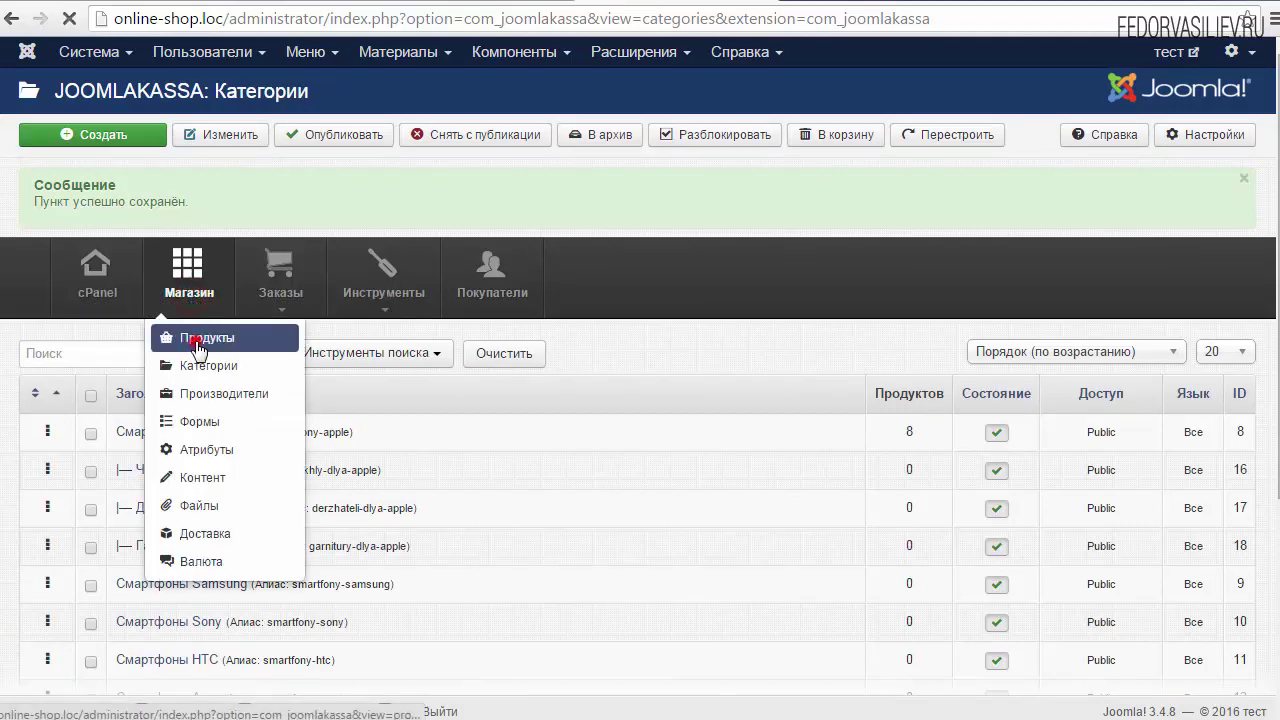
click(192, 336)
click(96, 134)
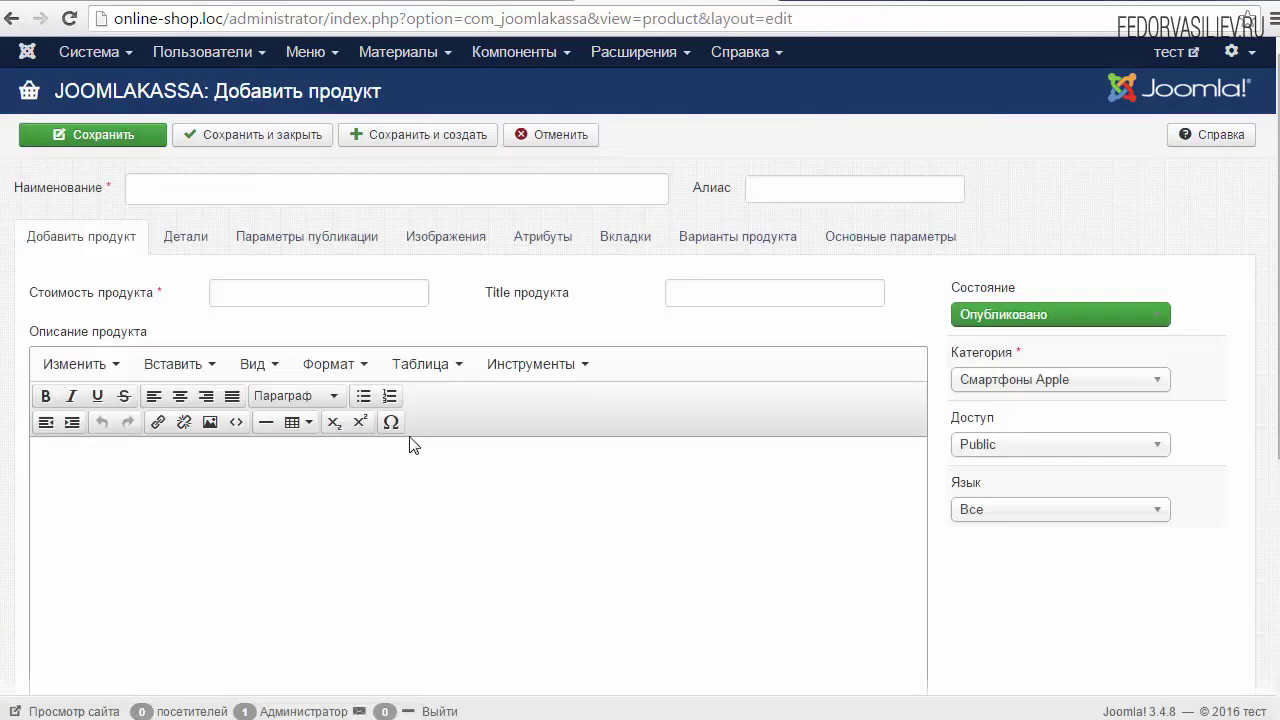
right_click(208, 189)
click(290, 318)
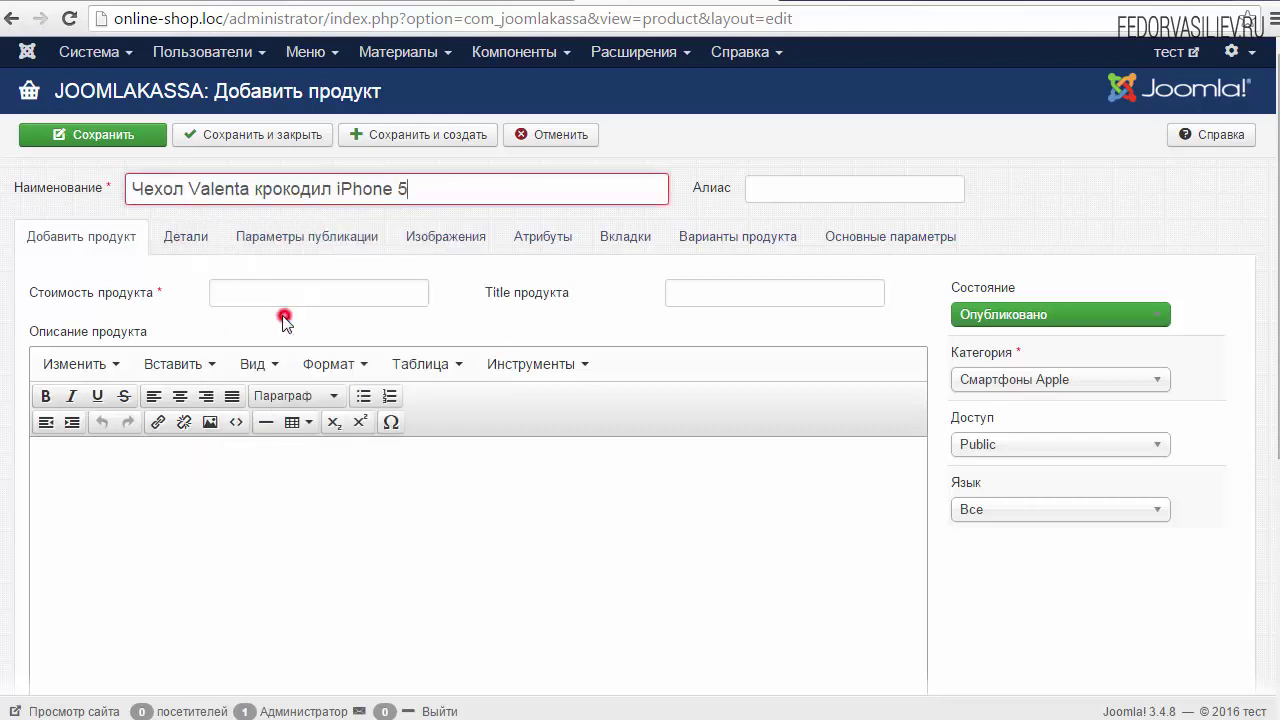
click(486, 190)
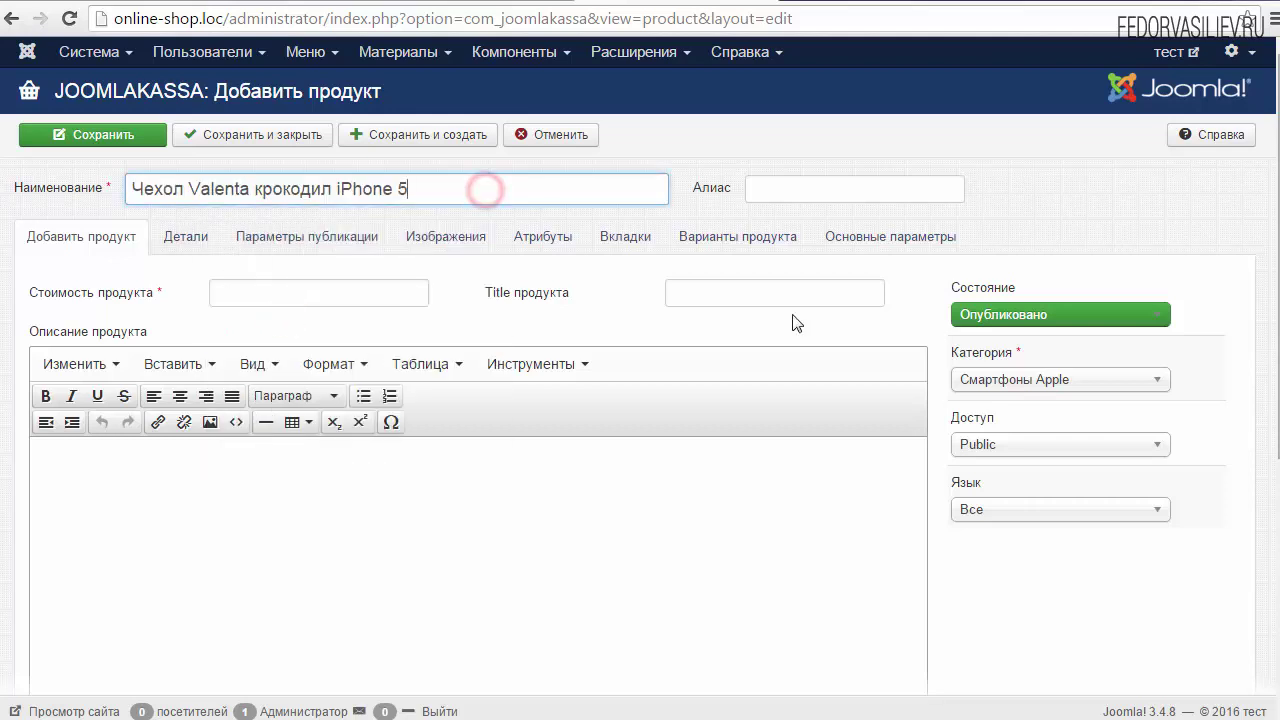
- Assign the new product to the Чехлы для Apple category and set its price to 39.00
click(1008, 382)
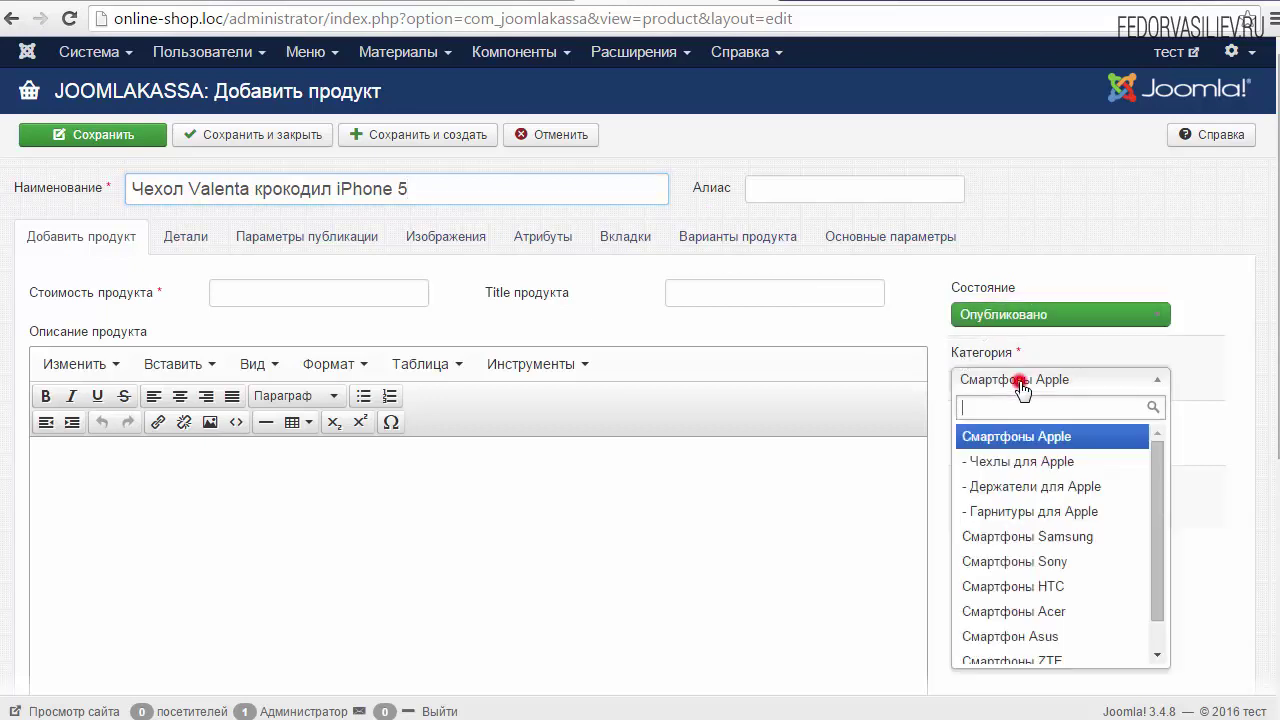
click(1053, 464)
right_click(273, 292)
click(340, 408)
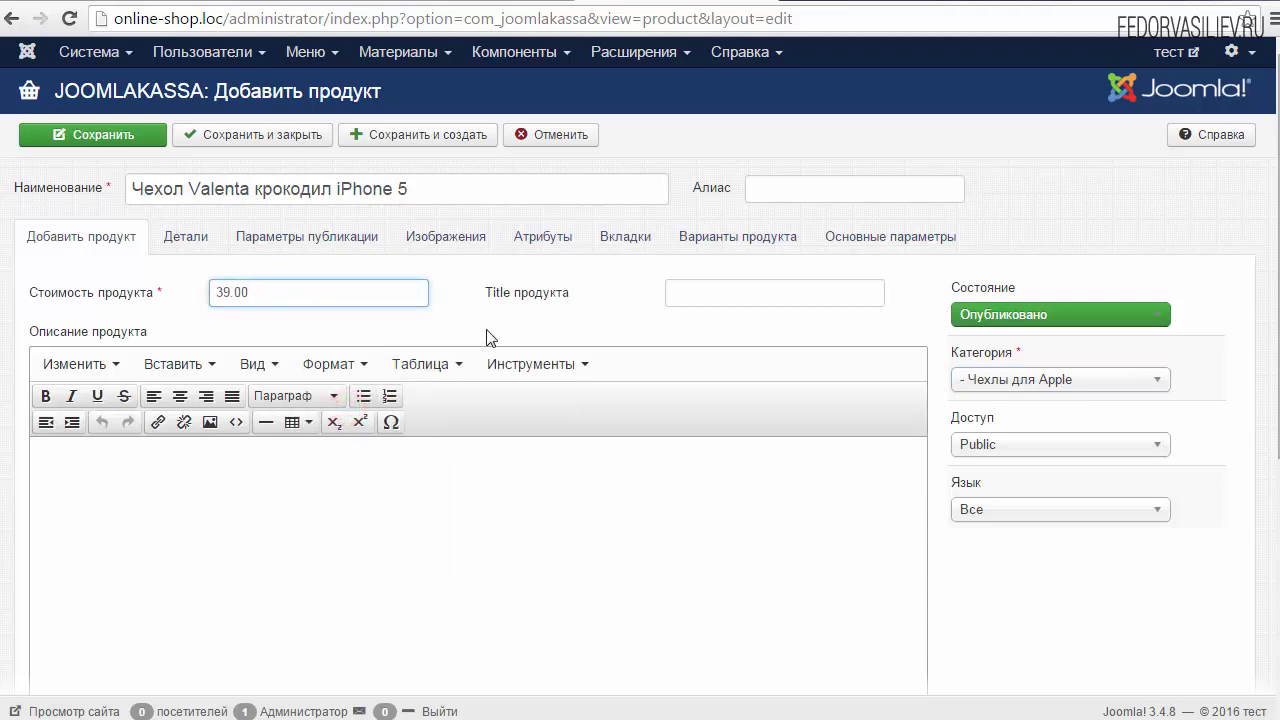
- Fill in the product description with the prepared text headed Описание Чехол Valenta крокодил iPhone 5 магнит Black
click(135, 497)
text(Описание Чехол Valenta крокодил iPhone 5 магнит Black Красивому смартфону, красивая защита. Выразите свою индивидуальность и обезопасьте свой телефон удобным чехлом Чехол для мобильного телефона – важный и нужный аксессуар. Он позволяет защитить ваше устройство от ударов, при падении, царапин на корпусе и выгорания на солнце. Чехол для телефона может предотвратить дорогостоящий ремонт или безвозвратную его потерю. Не пренебрегайте этим элементом защиты, который к тому же способен отлично разнообразить или дополнить ваш стиль!)
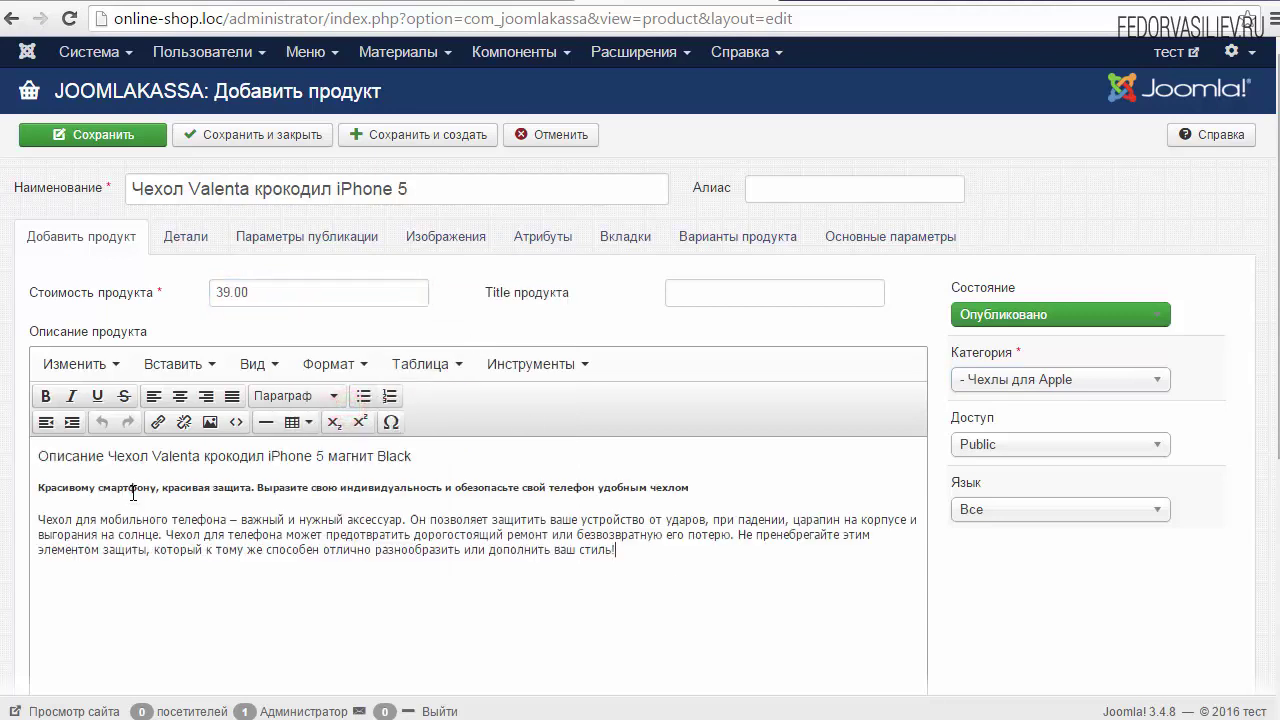
- Upload 879.png and set it as the new product's cover image
click(185, 240)
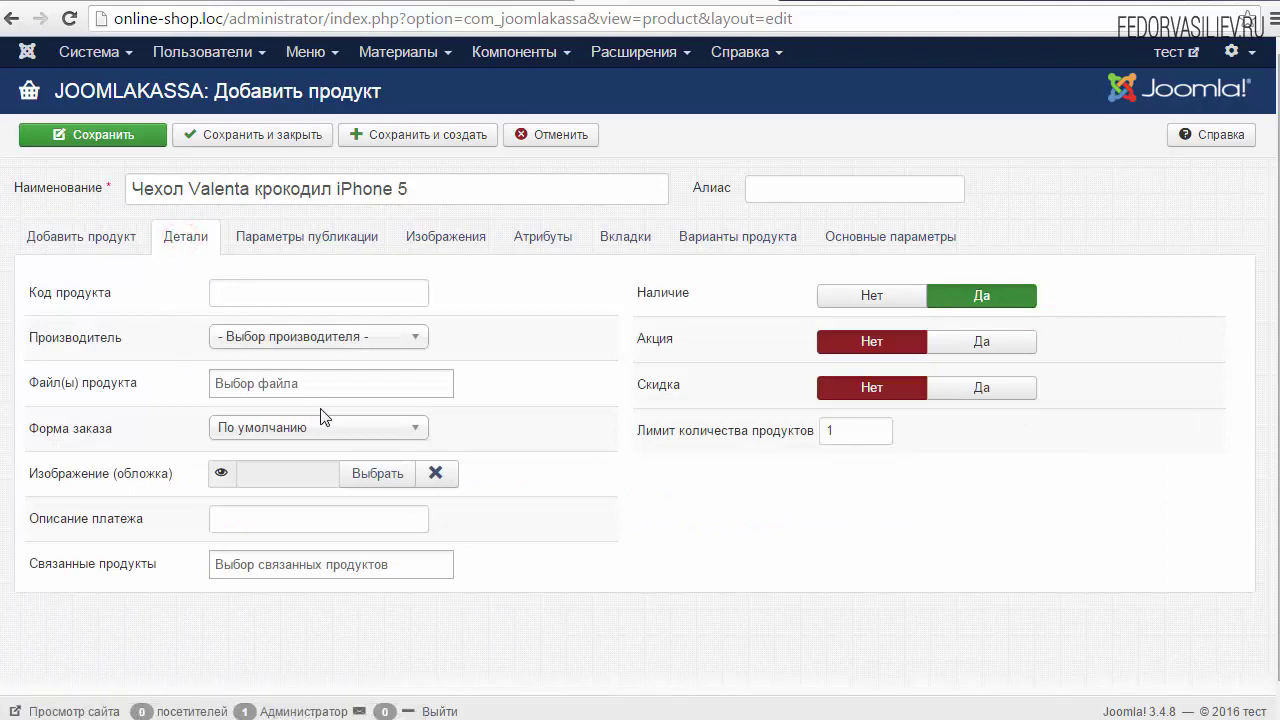
click(381, 473)
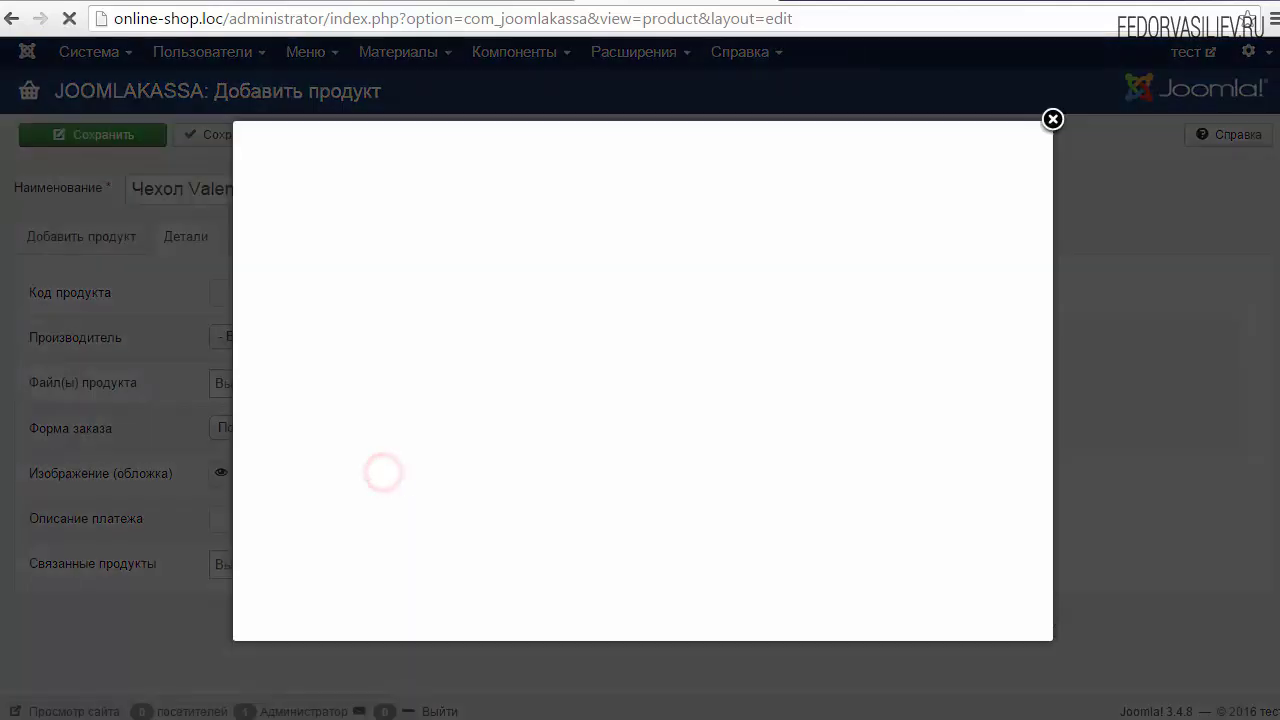
click(522, 541)
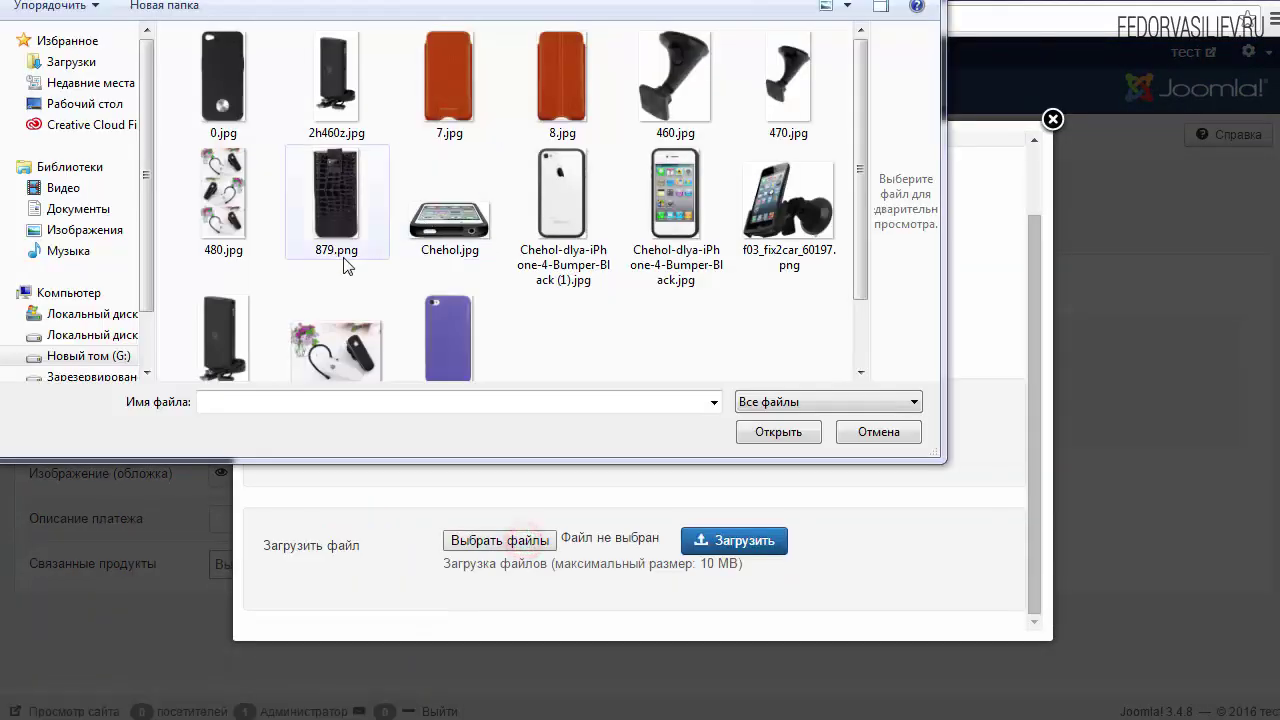
click(325, 206)
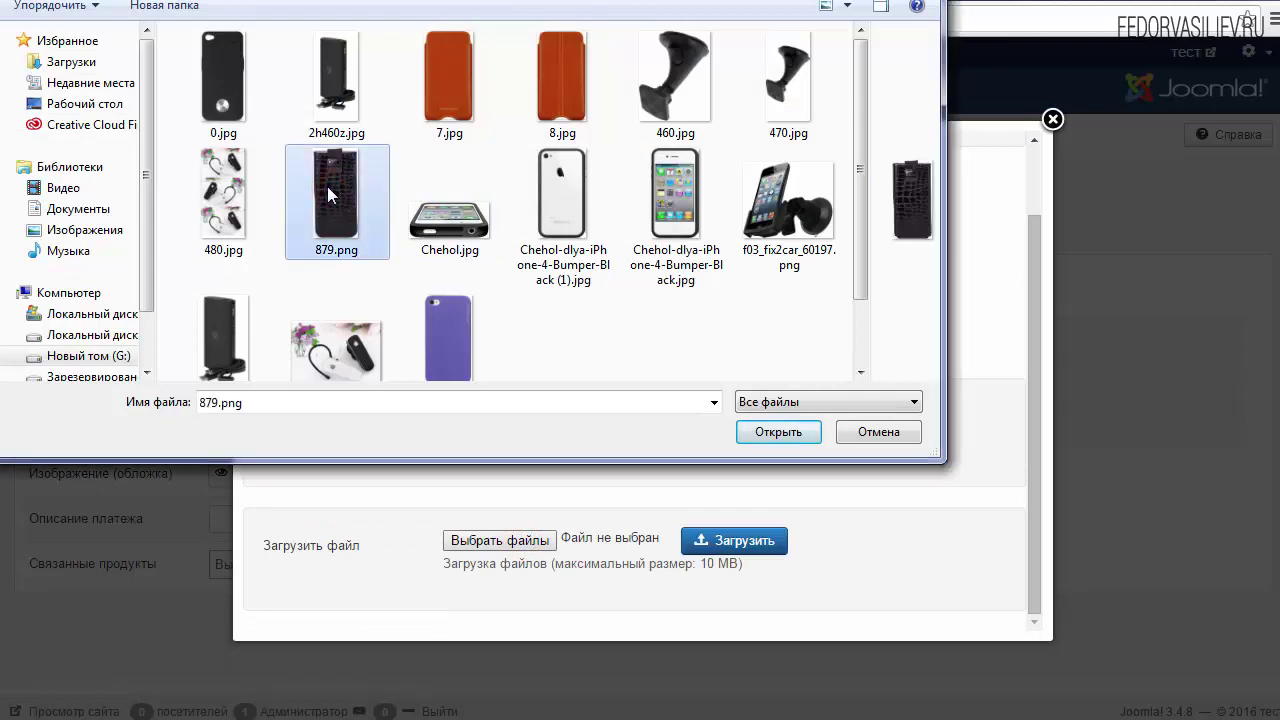
click(778, 431)
click(728, 545)
click(400, 348)
click(874, 250)
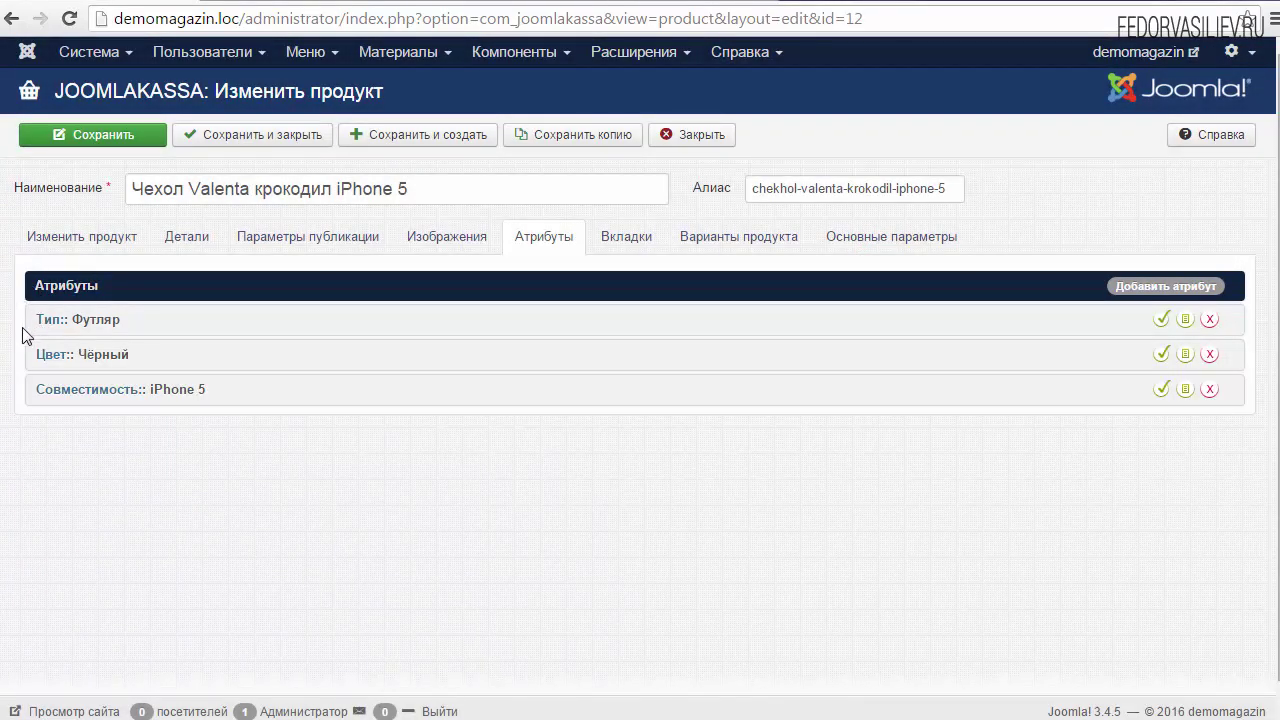
- Examine the attributes of Чехол Valenta крокодил iPhone 5 in the demomagazin shop, including its compatibility
drag(36, 389, 146, 389)
click(250, 378)
click(250, 378)
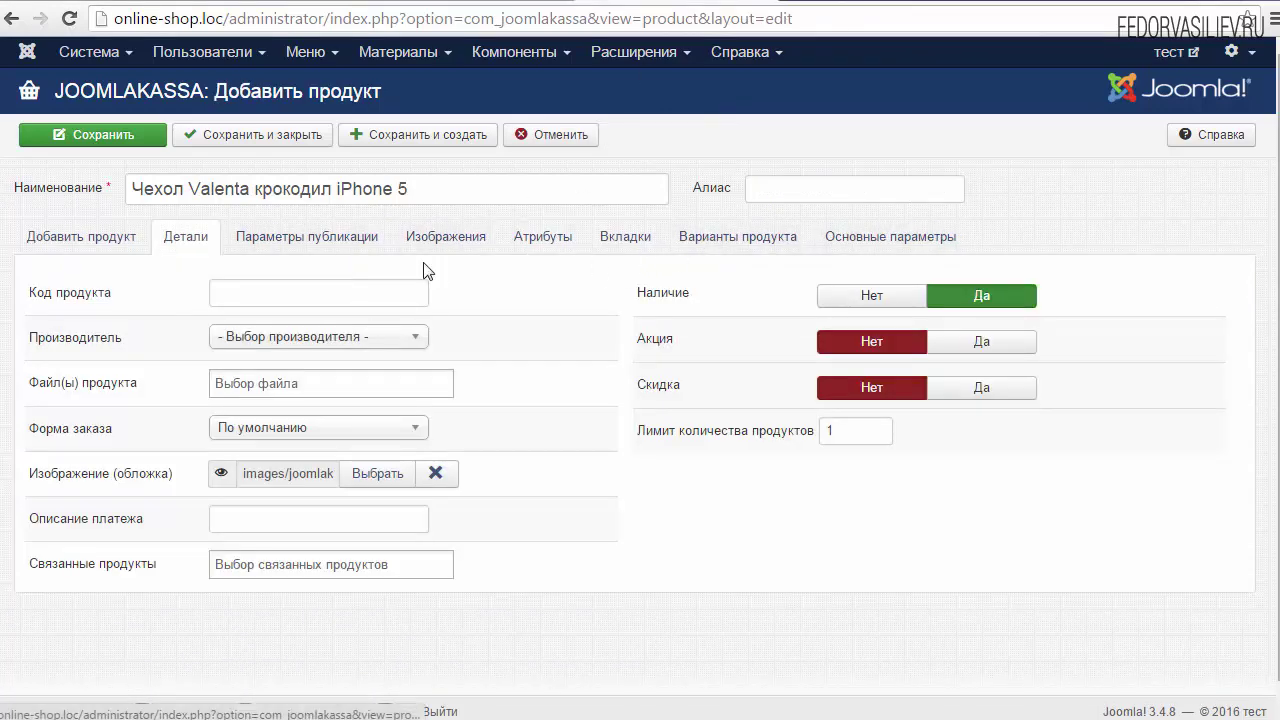
- Save and close the new product Чехол Valenta крокодил iPhone 5
click(88, 246)
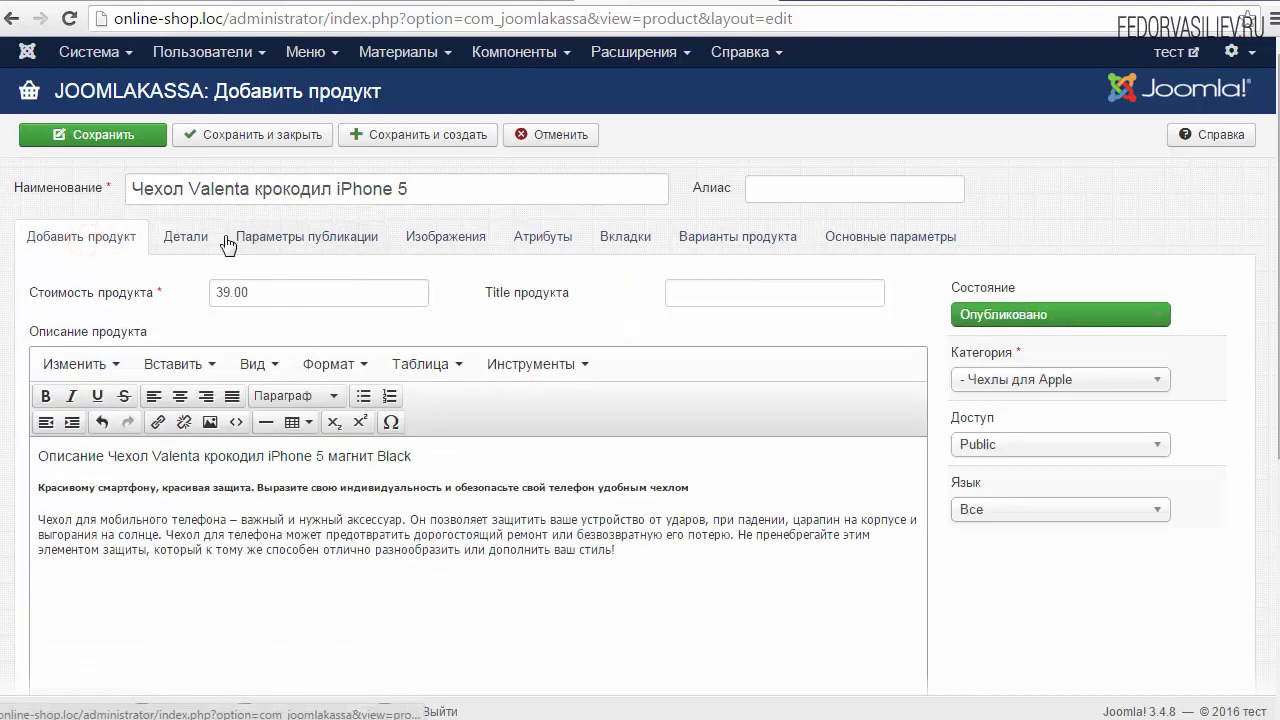
click(216, 140)
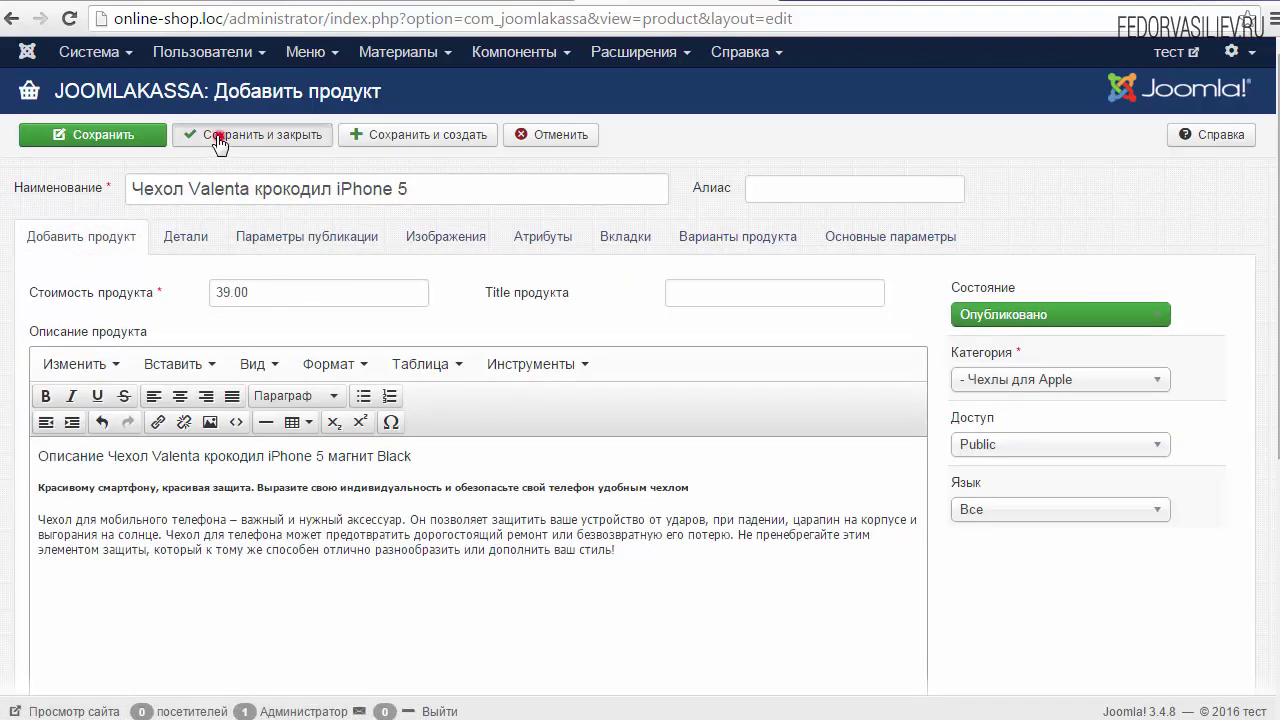
- Open Смартфон Apple iPhone 5c 32GB Pink for editing and go to its Связанные продукты setting in the details
scroll(112, 203, down, 2)
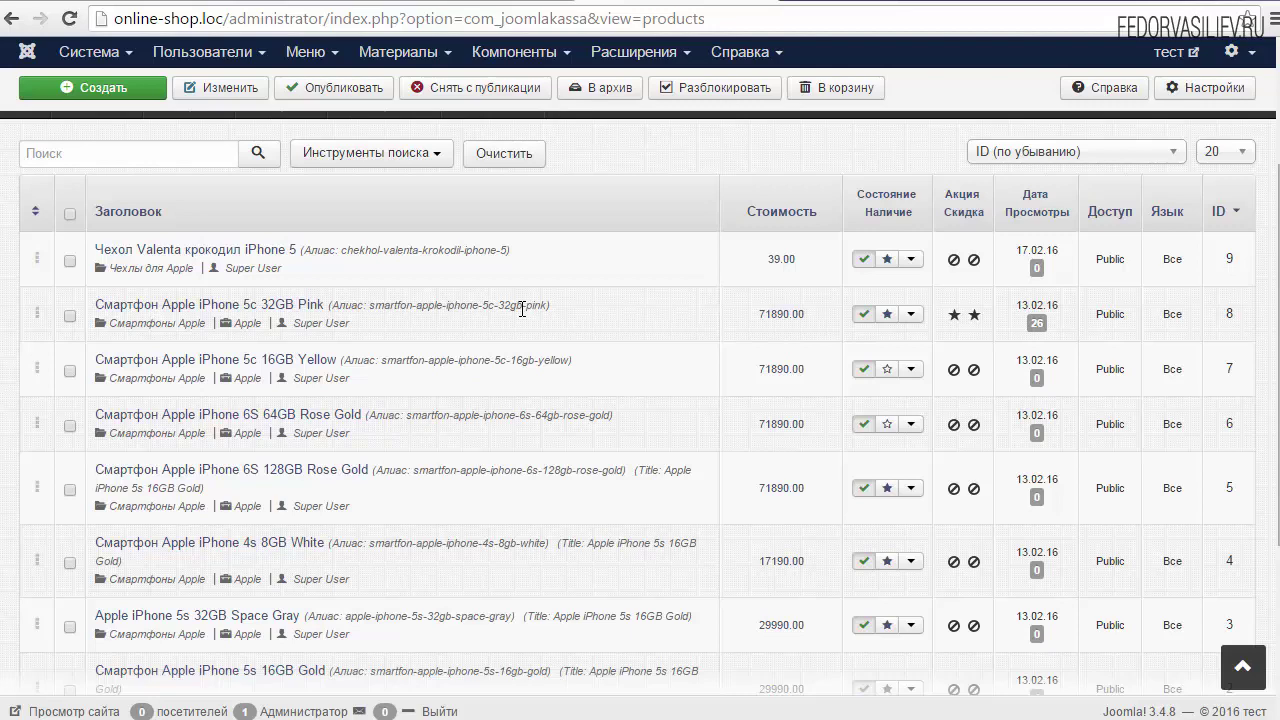
click(156, 310)
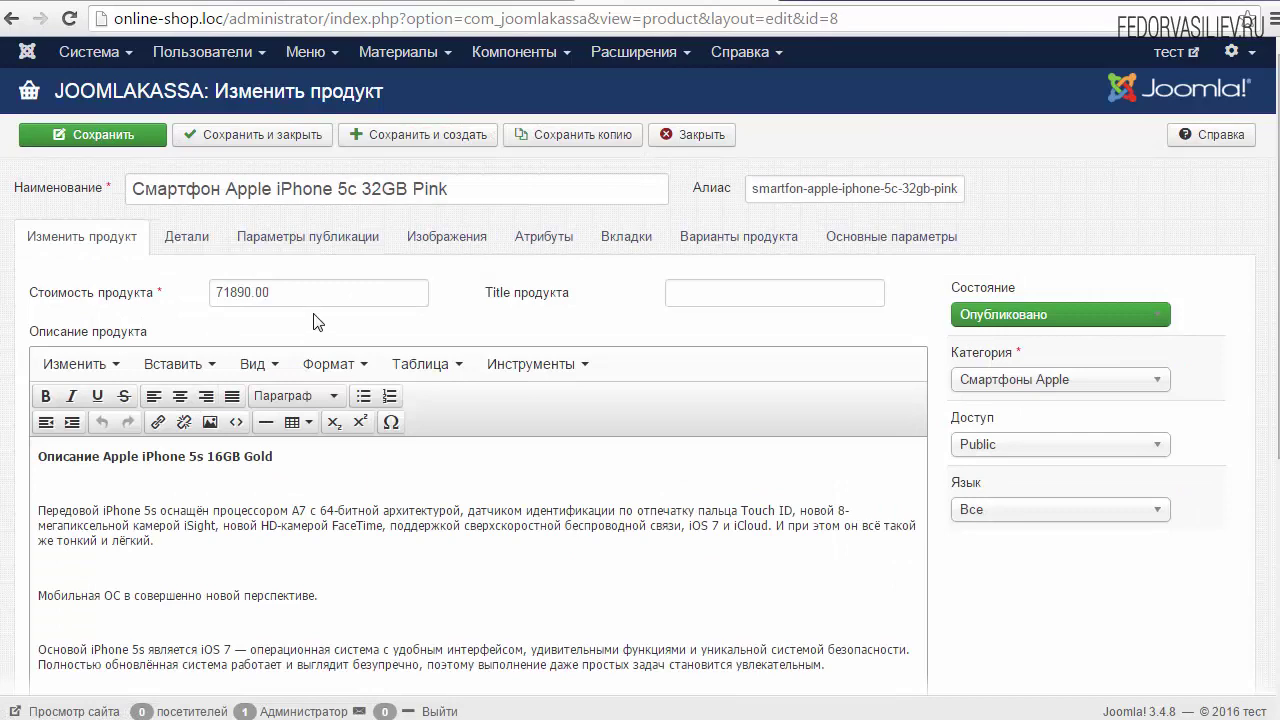
click(172, 236)
scroll(173, 240, down, 1)
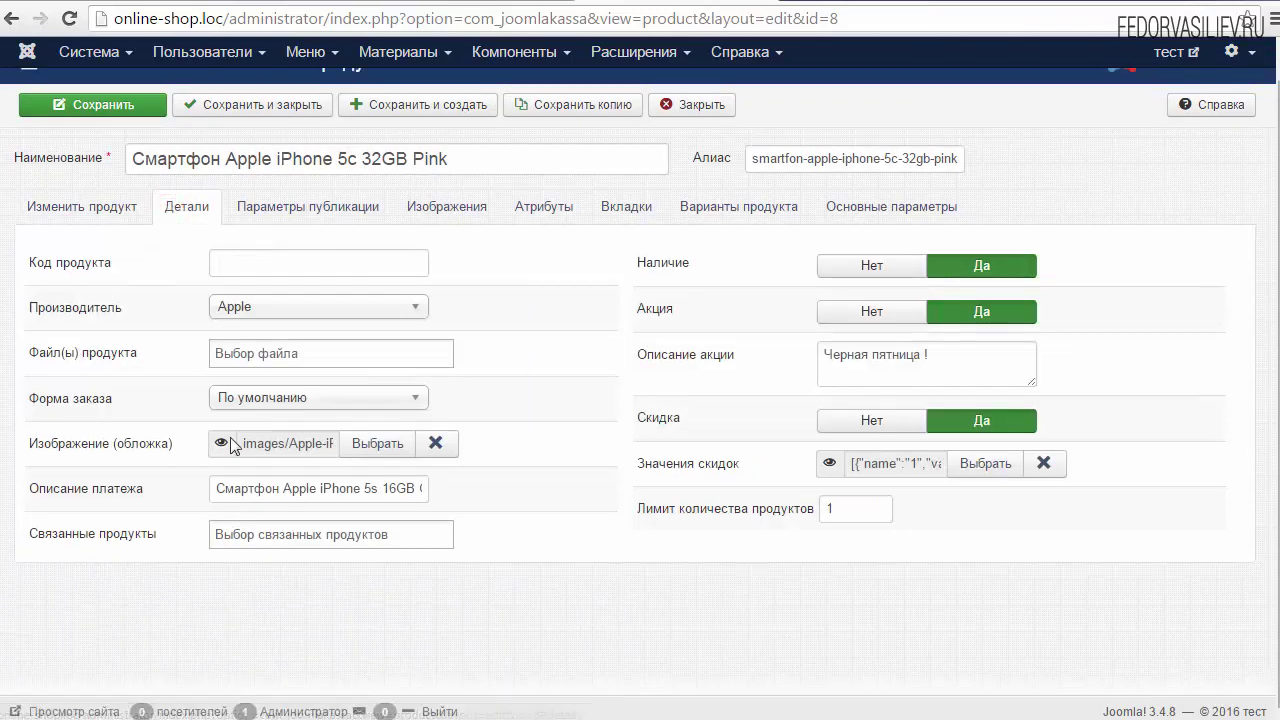
drag(171, 535, 32, 545)
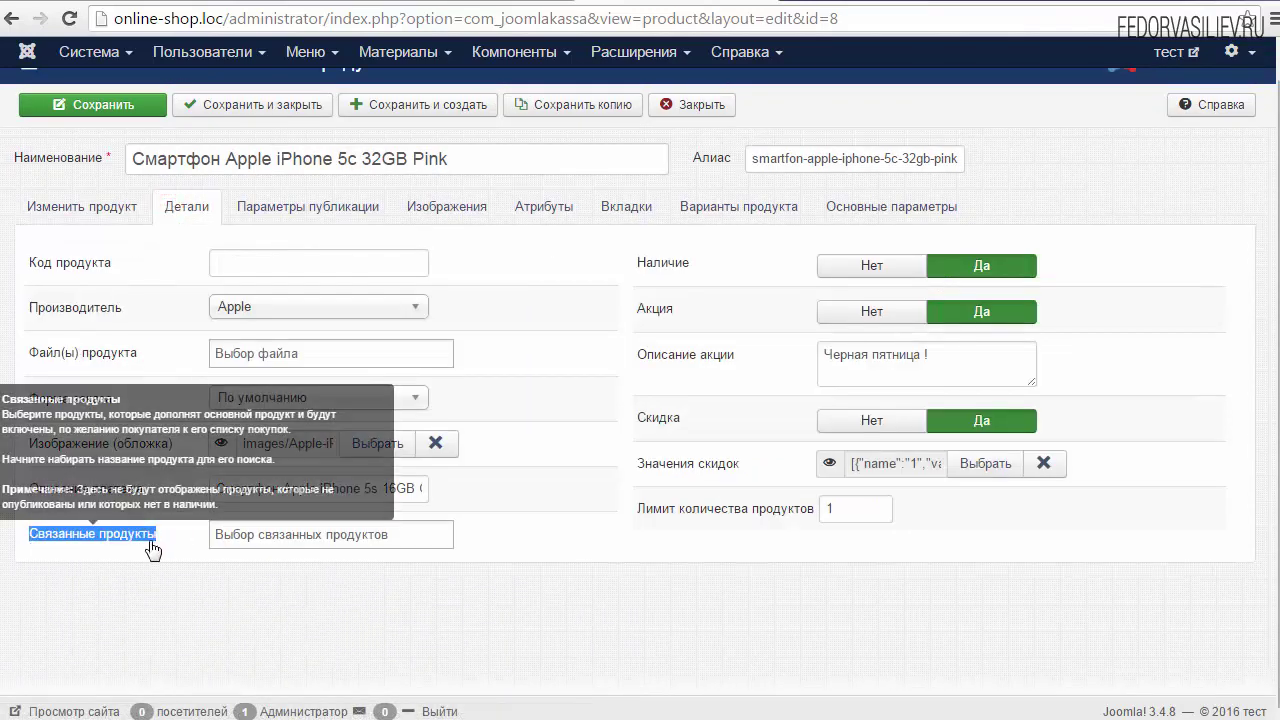
click(211, 572)
- Examine which shop products can be chosen as related products and what the Связанные продукты setting is for
click(235, 535)
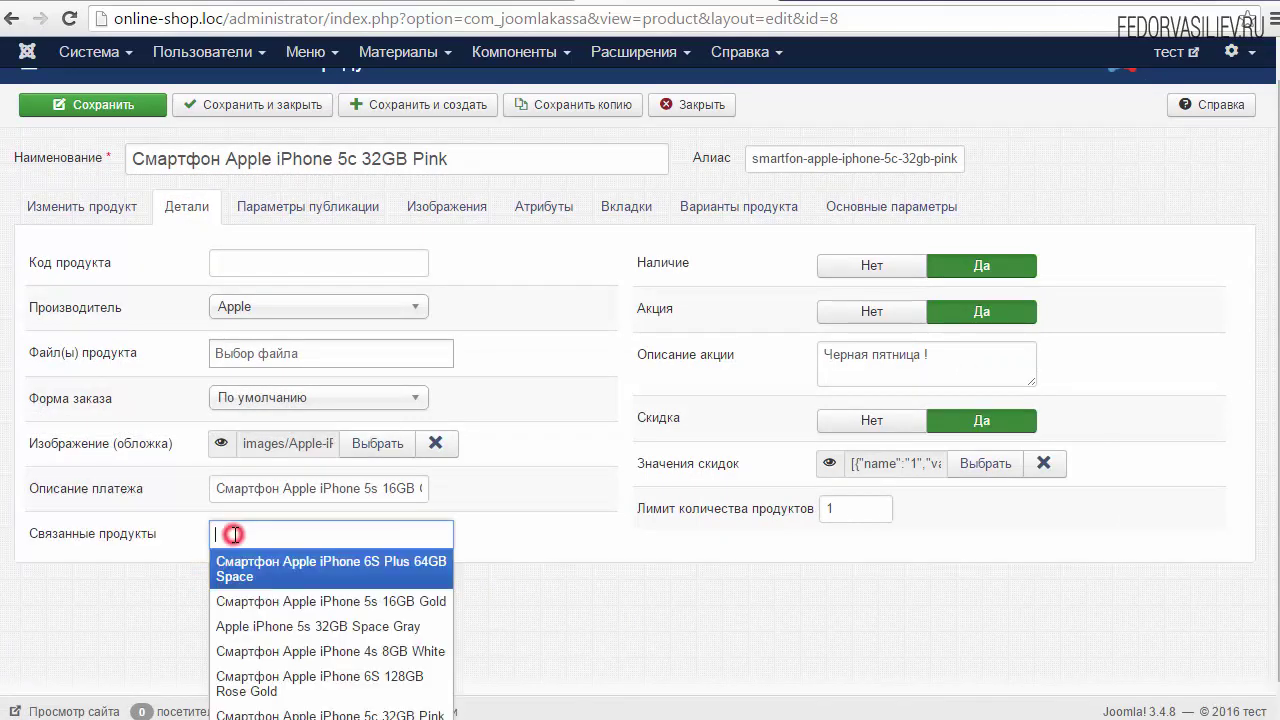
scroll(474, 462, down, 1)
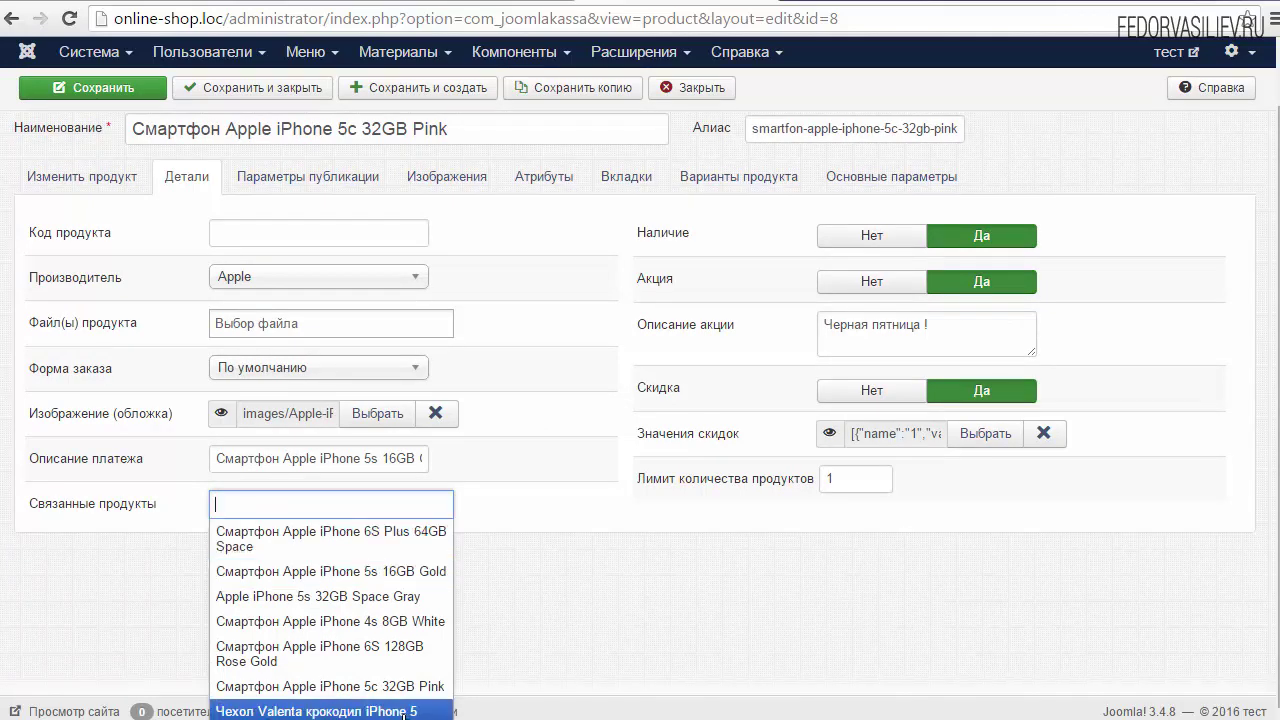
click(614, 634)
mouse_move(120, 508)
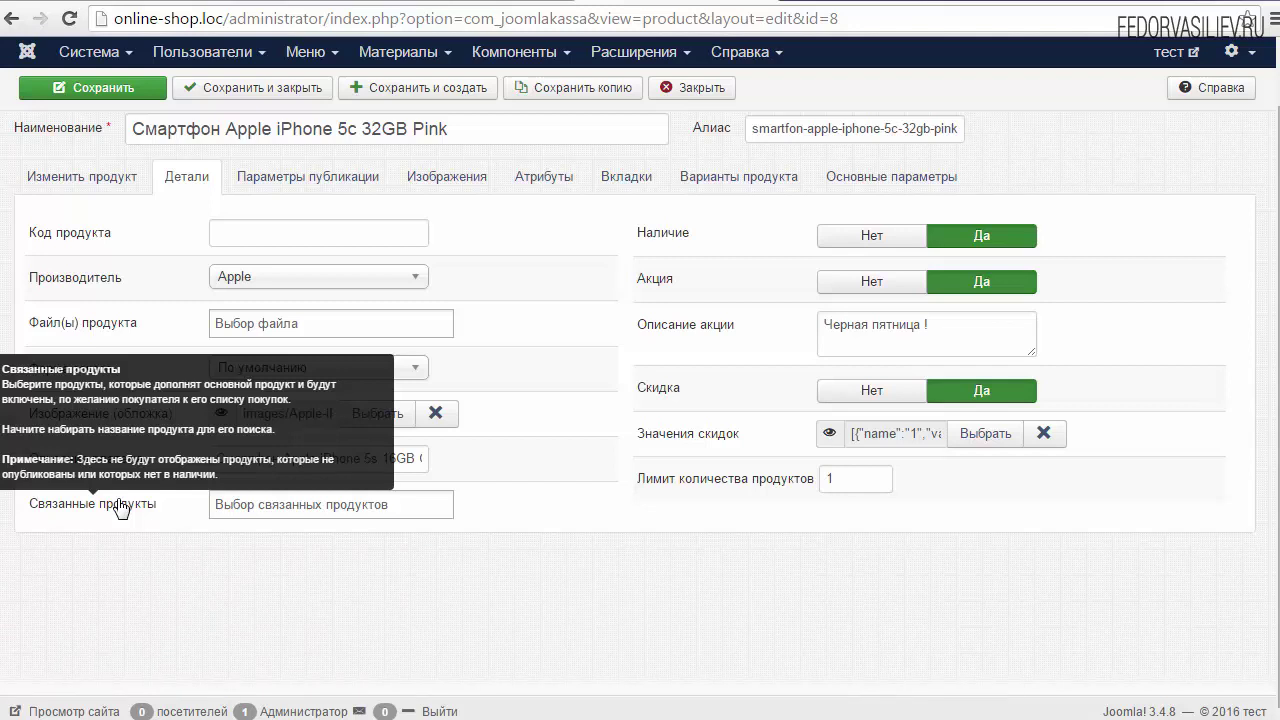
click(280, 500)
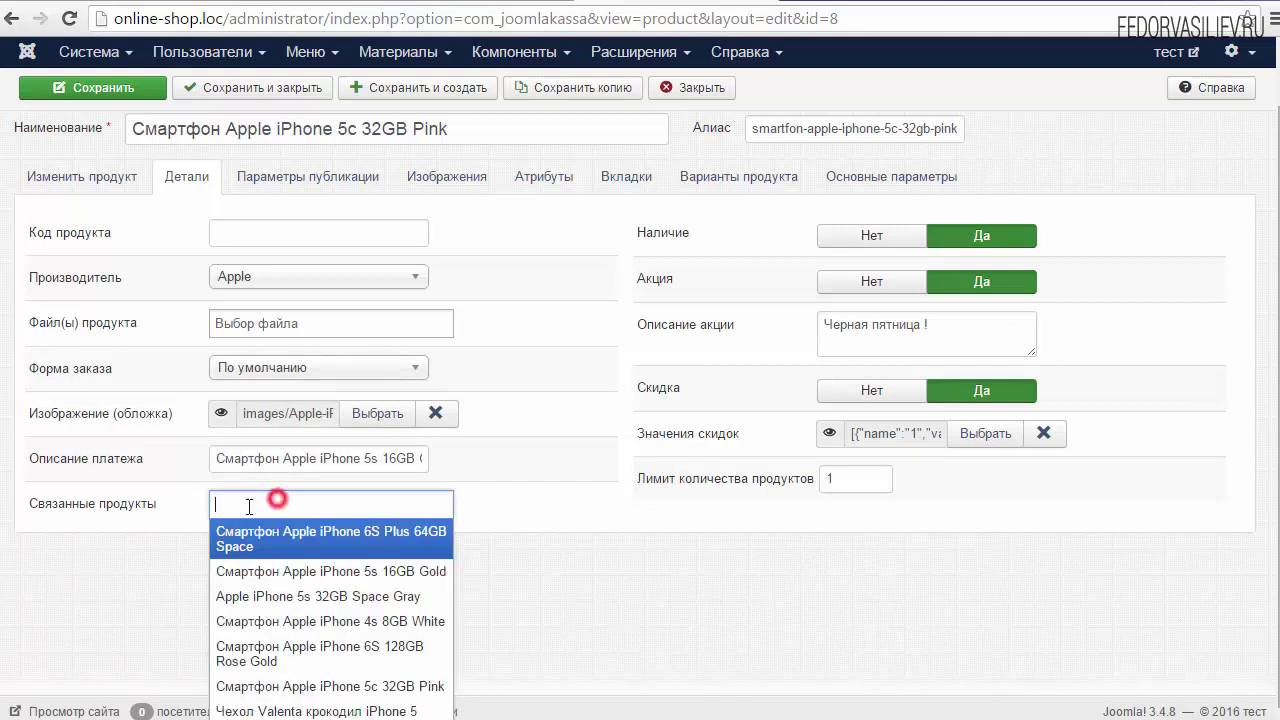
click(546, 472)
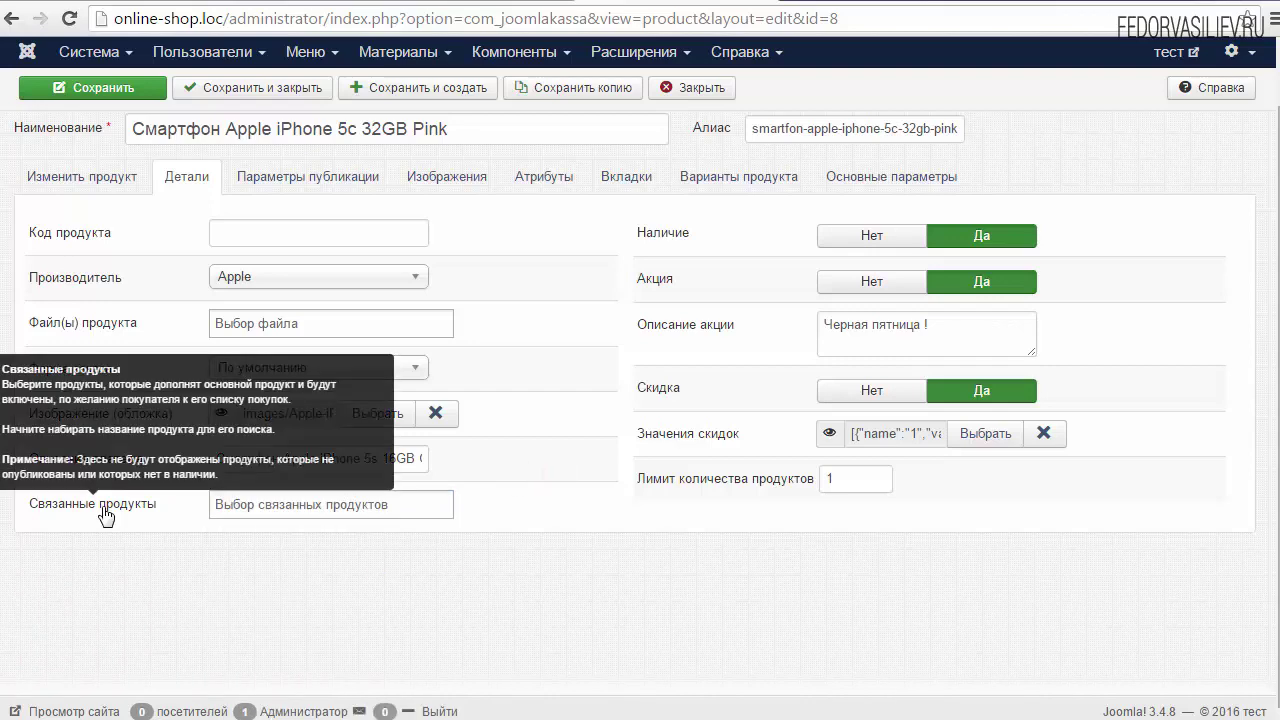
click(277, 498)
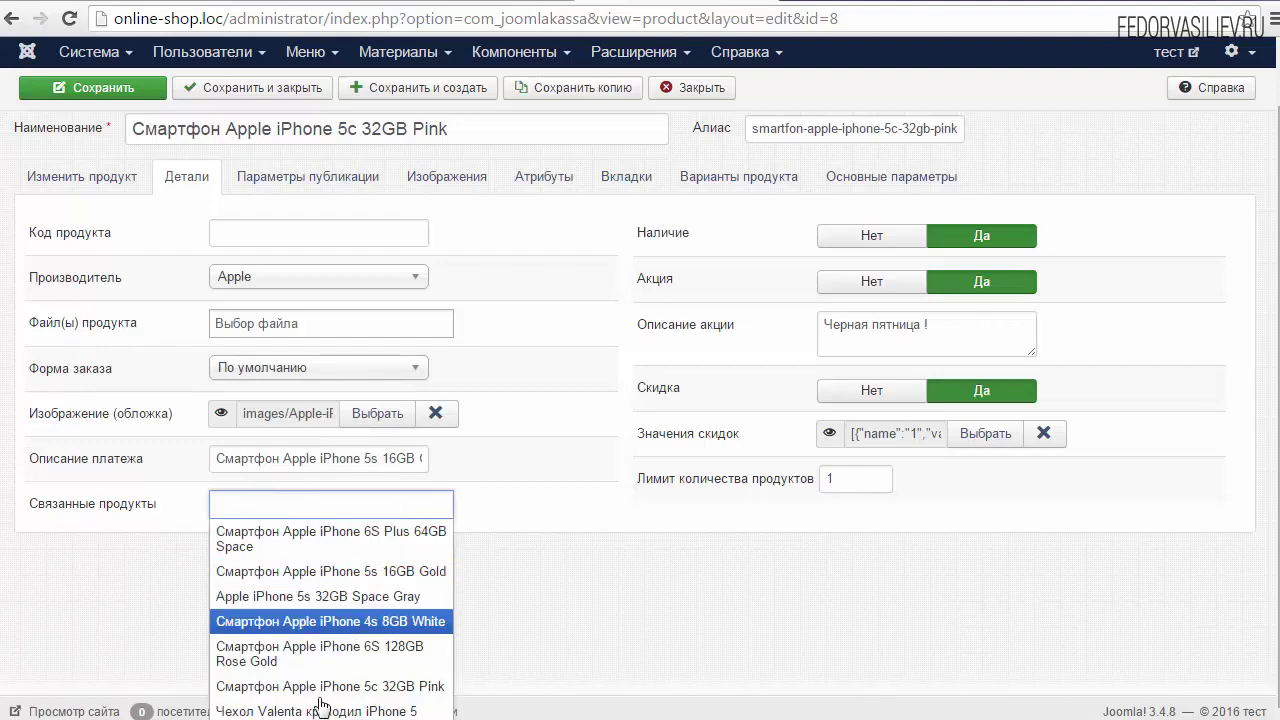
click(274, 503)
click(556, 488)
- Add Чехол Valenta крокодил iPhone 5 as a related product of Смартфон Apple iPhone 5c 32GB Pink and save it
click(240, 505)
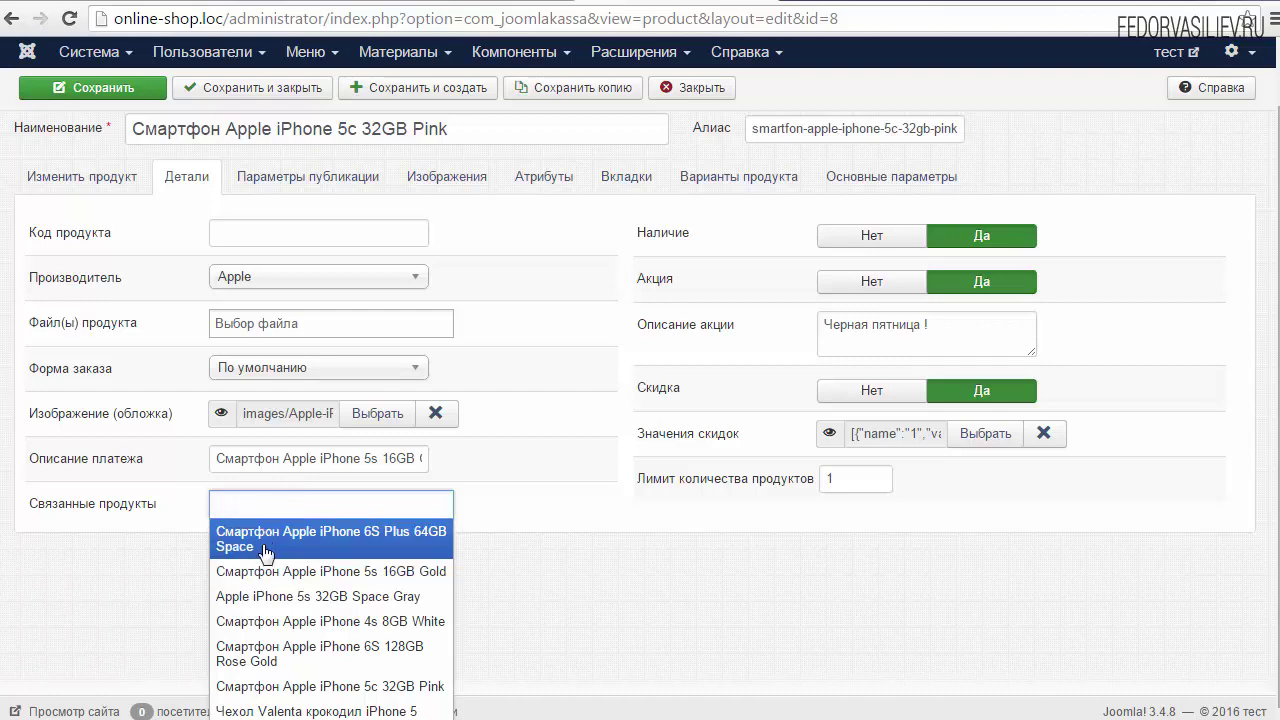
click(265, 711)
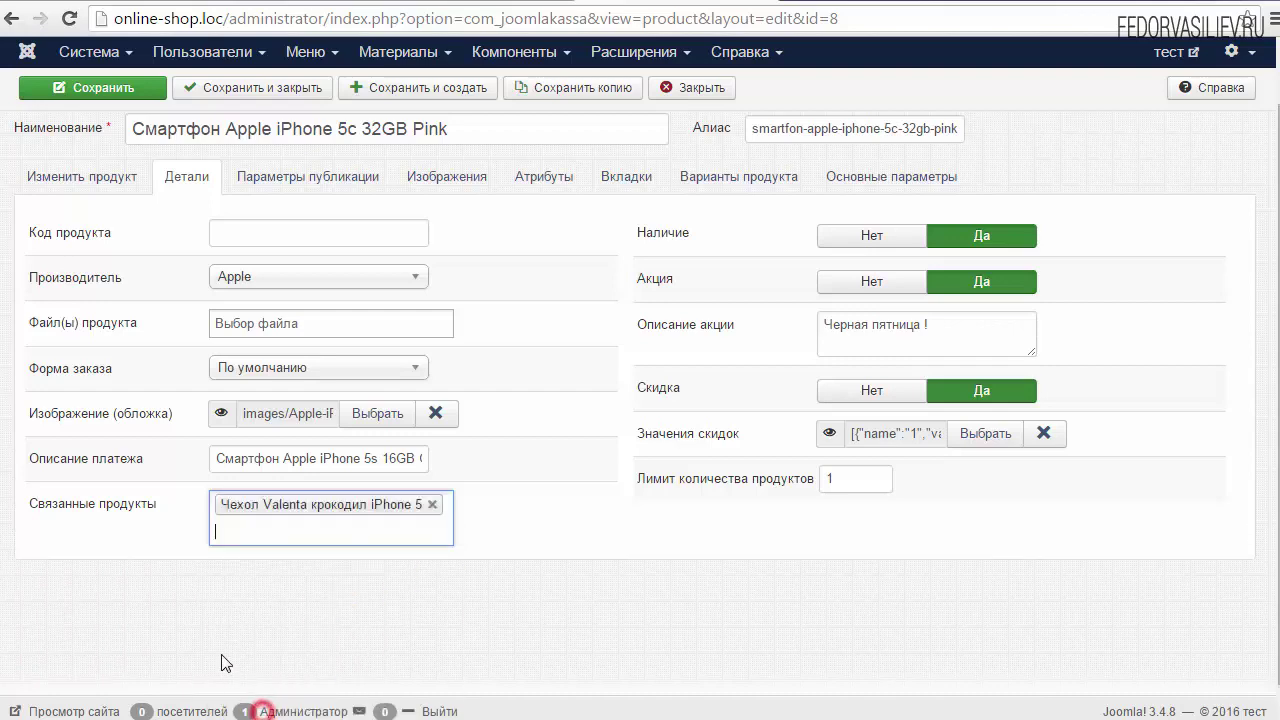
click(247, 534)
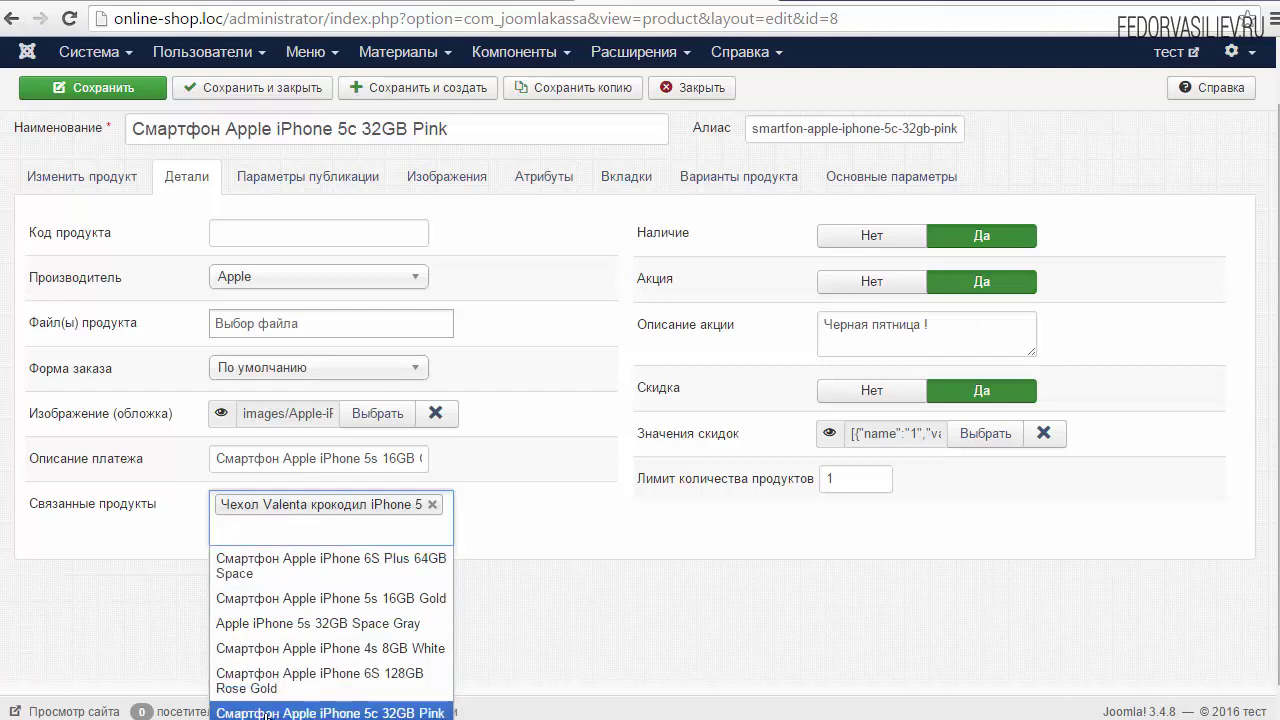
click(530, 520)
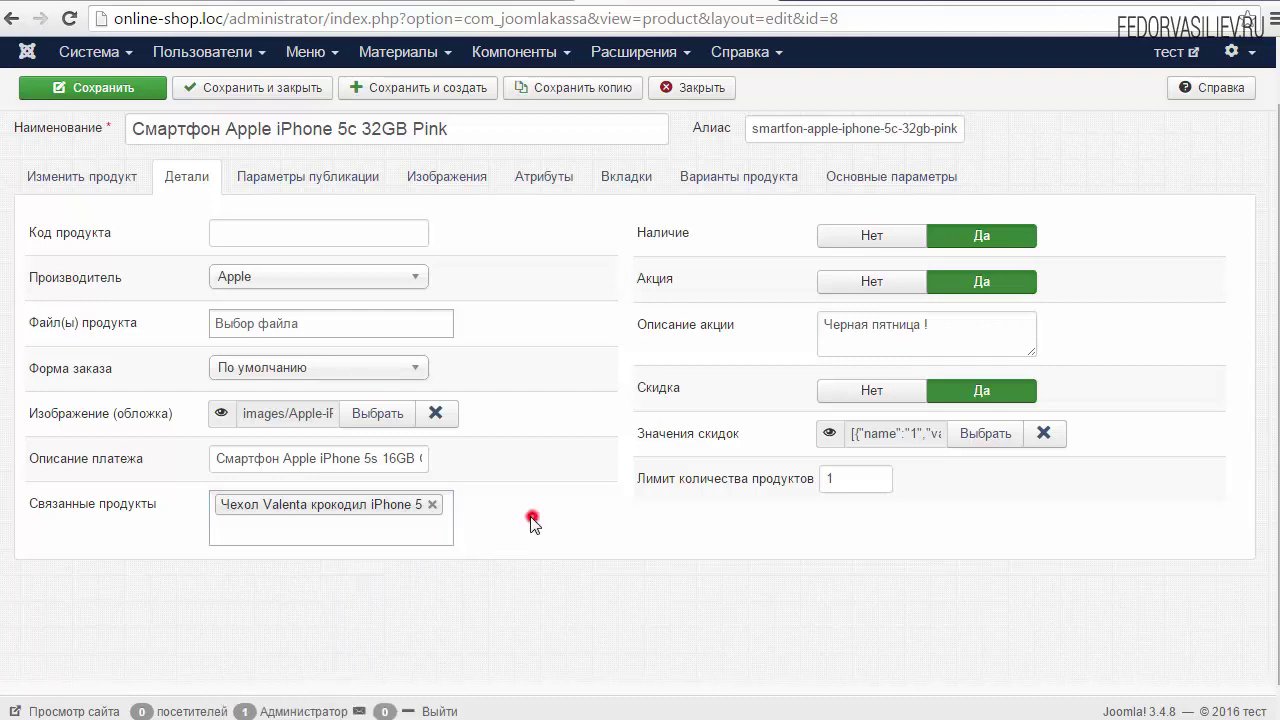
click(258, 530)
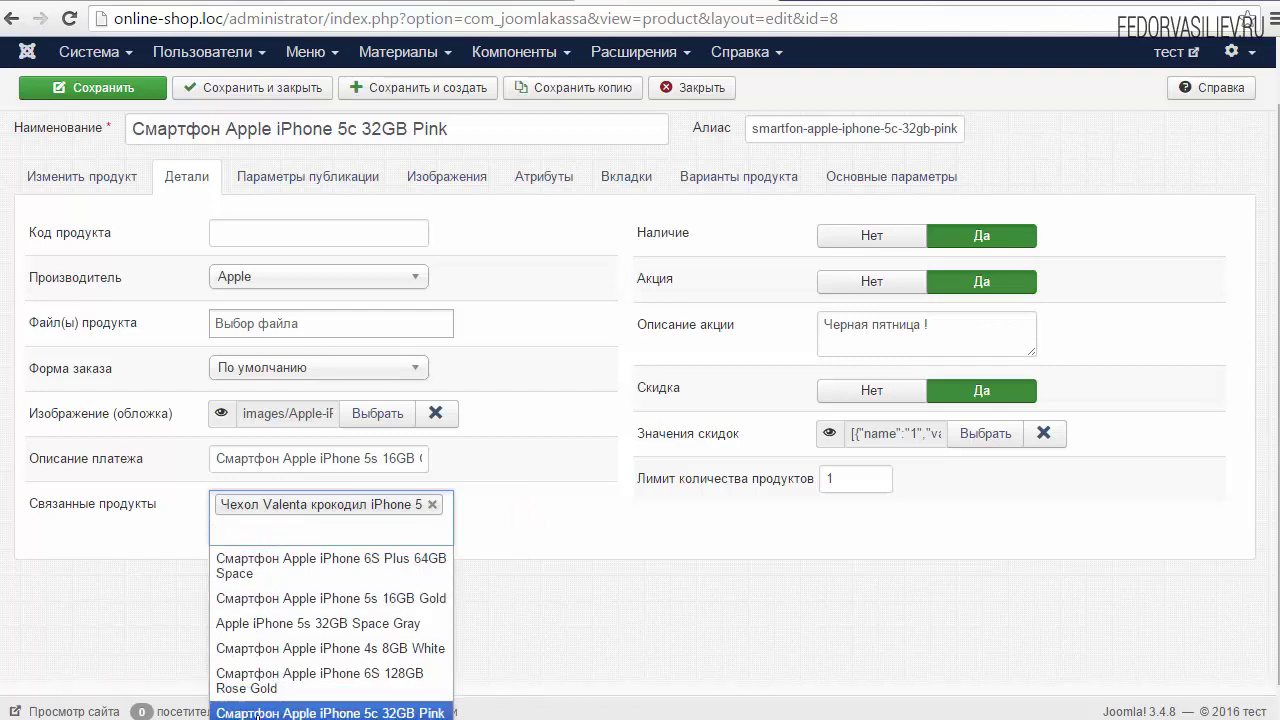
click(533, 564)
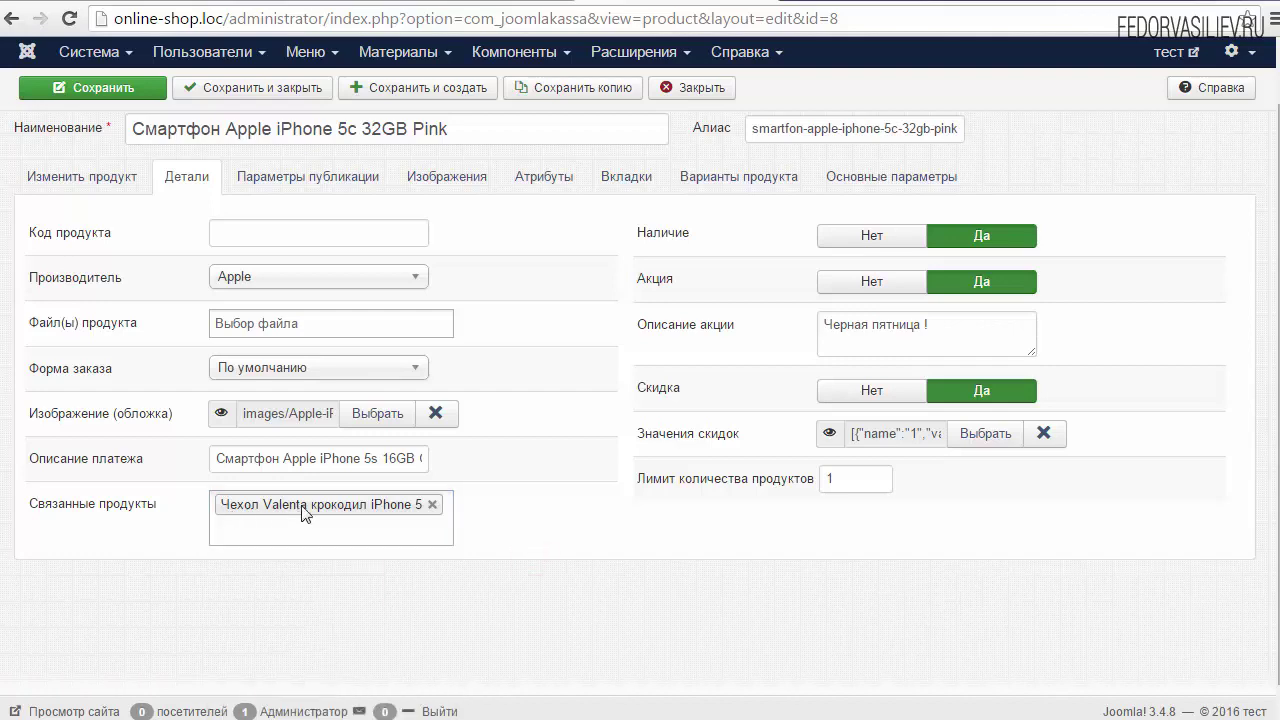
click(100, 88)
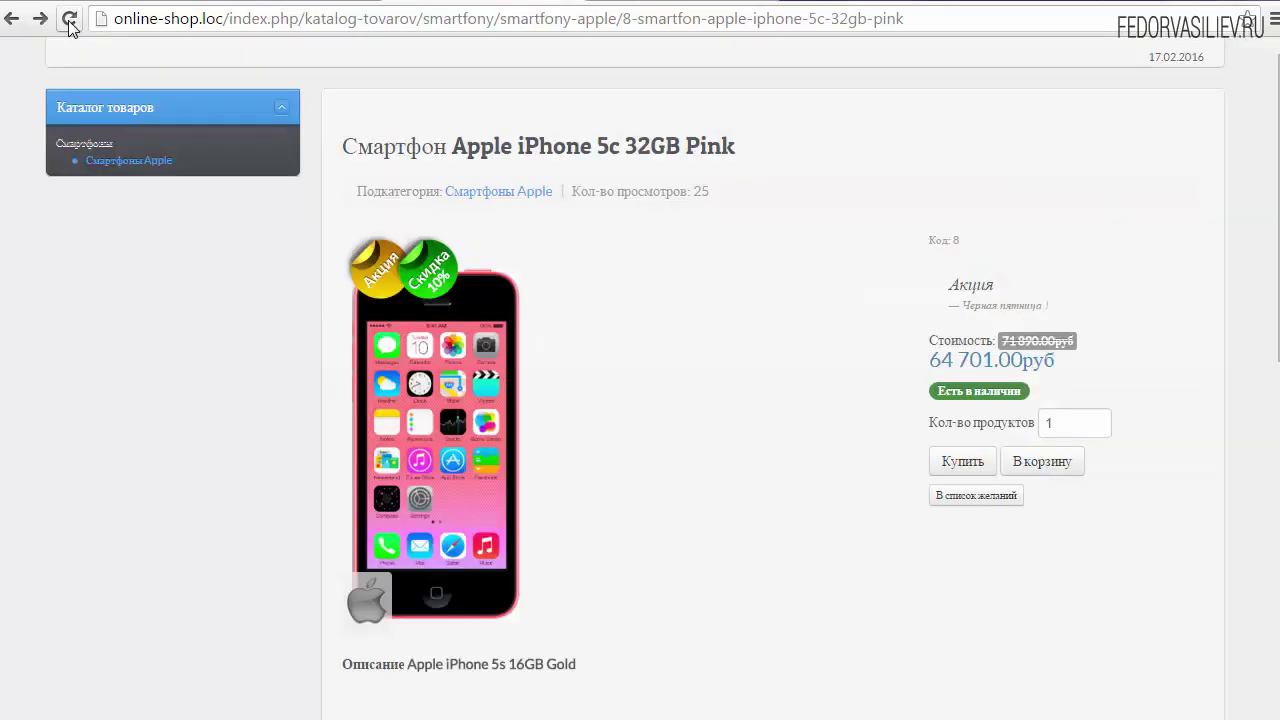
- Reload the storefront page of Смартфон Apple iPhone 5c 32GB Pink and examine its related products and the case's information tooltip
click(69, 18)
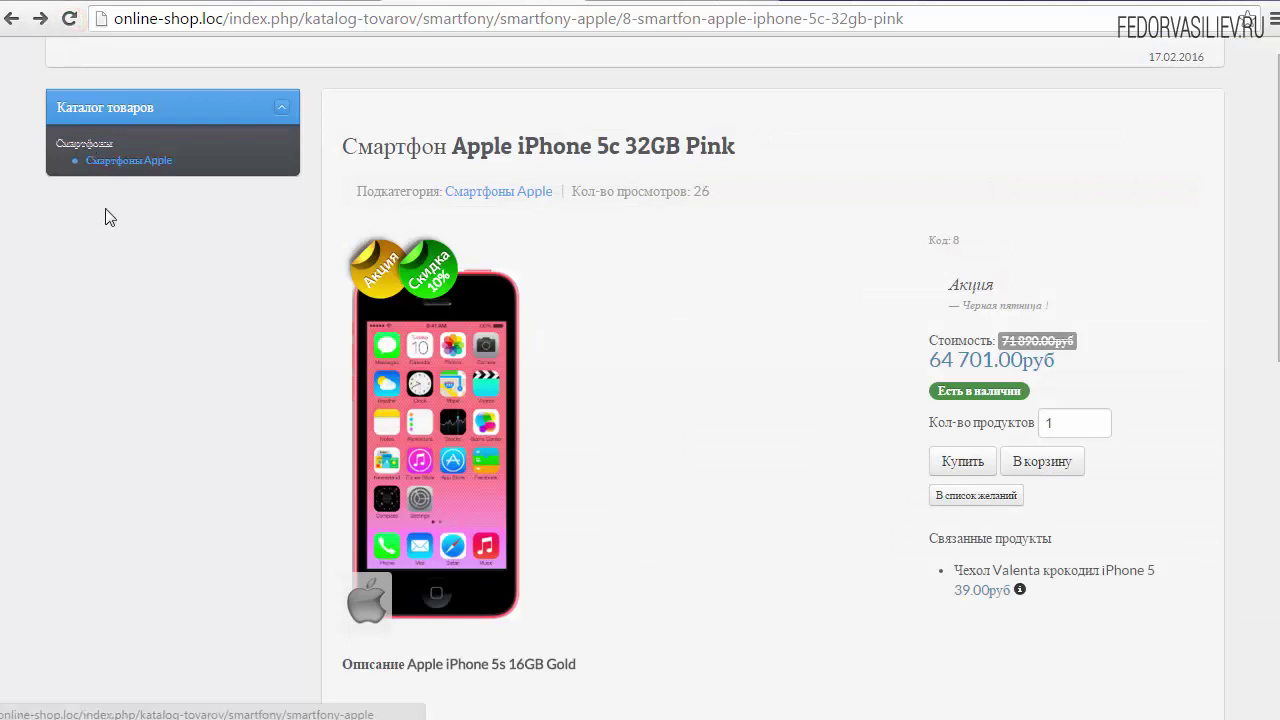
scroll(52, 236, down, 3)
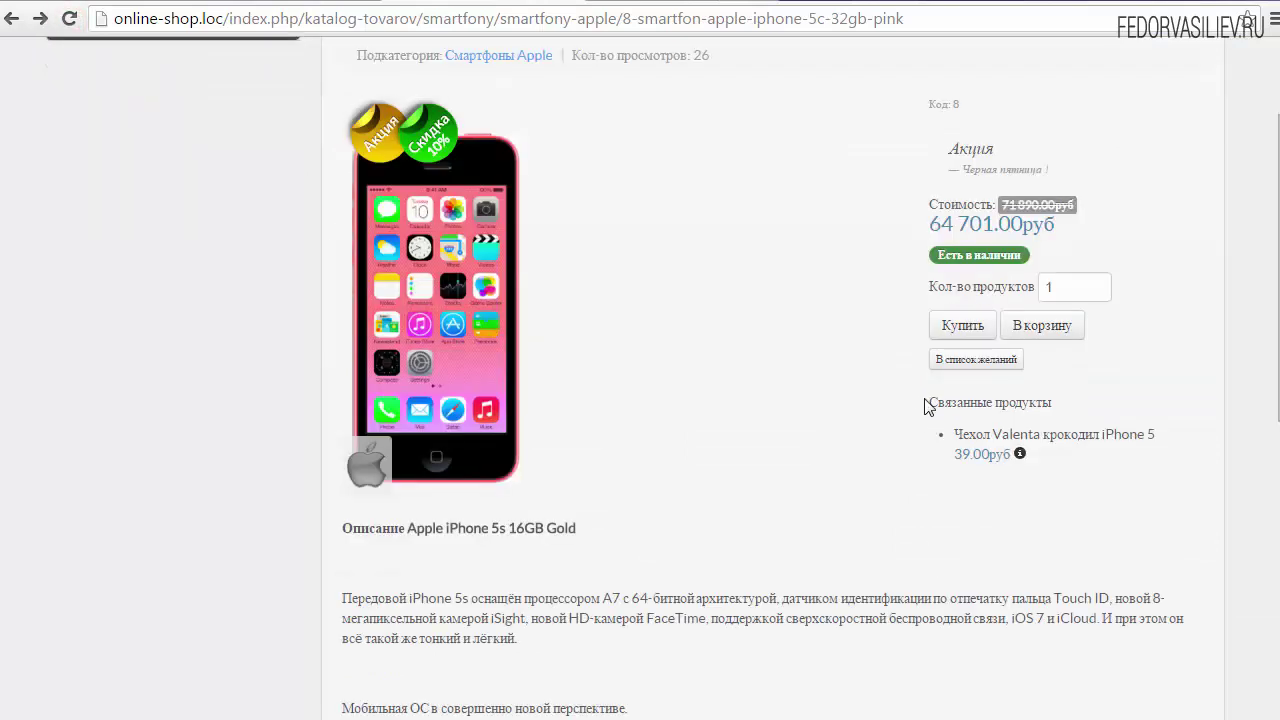
drag(924, 402, 1077, 395)
click(985, 433)
mouse_move(1020, 454)
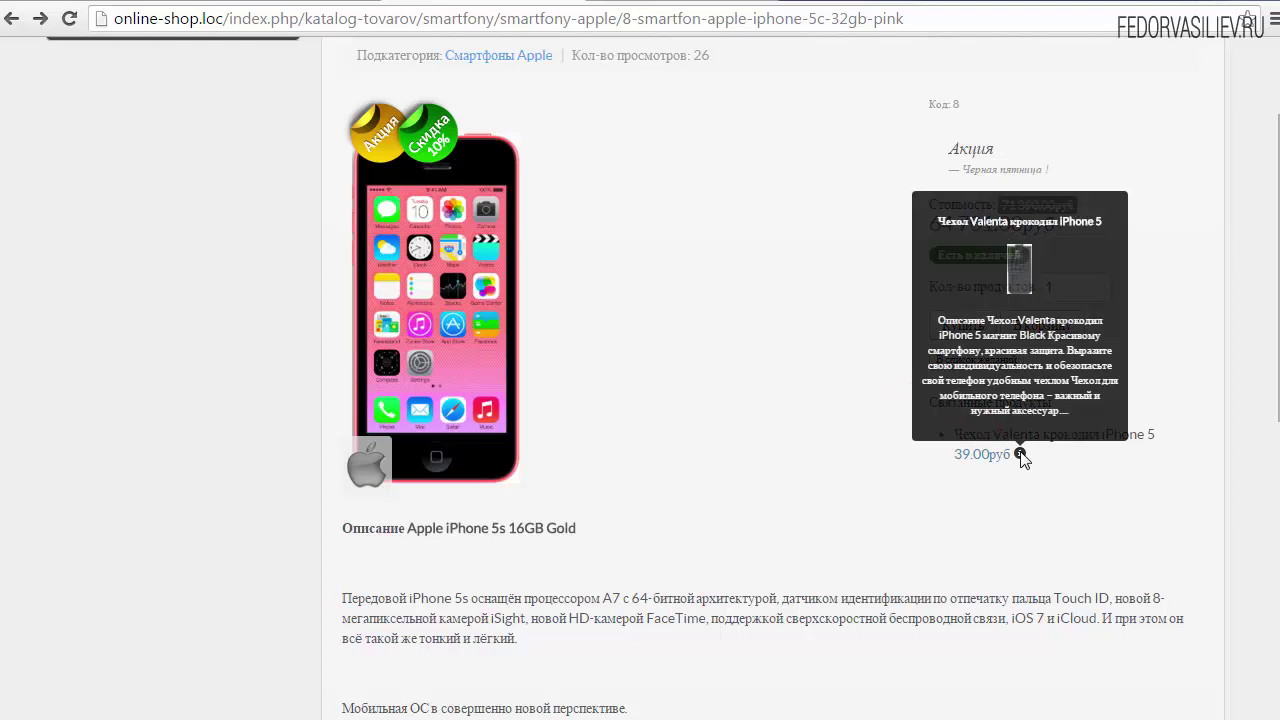
click(952, 452)
click(1097, 478)
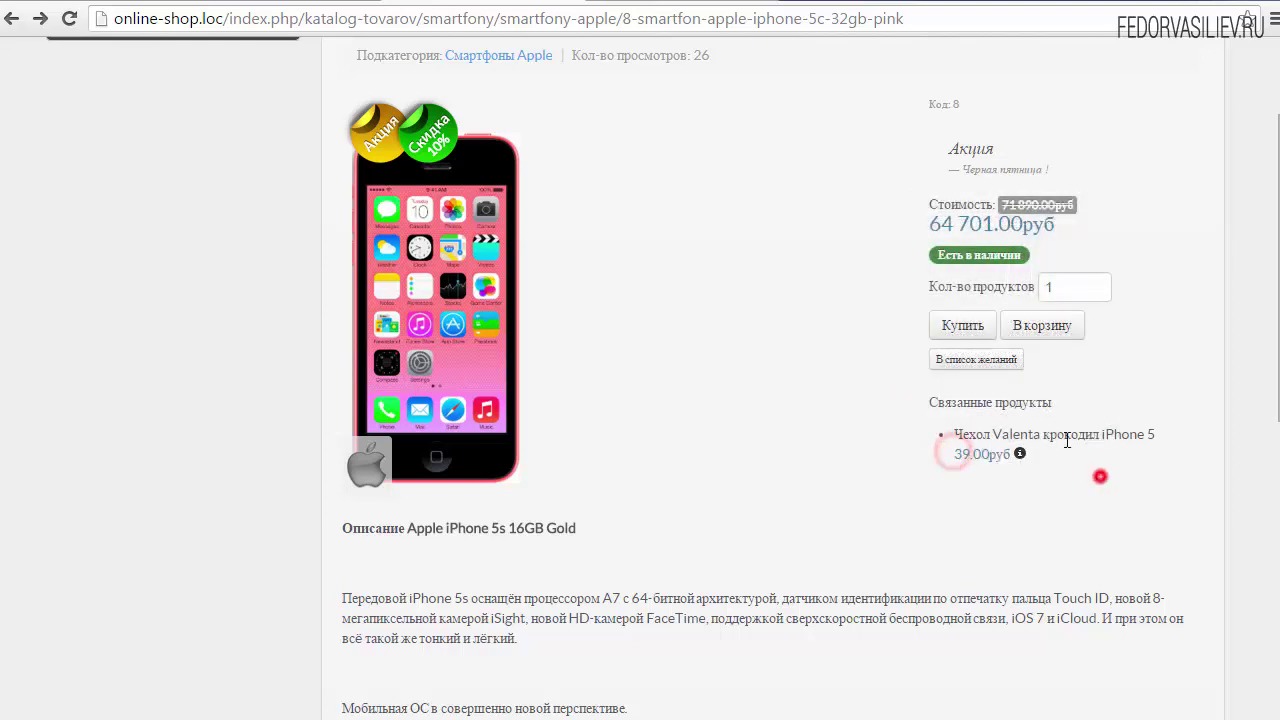
click(1063, 435)
drag(955, 435, 1137, 435)
click(1092, 432)
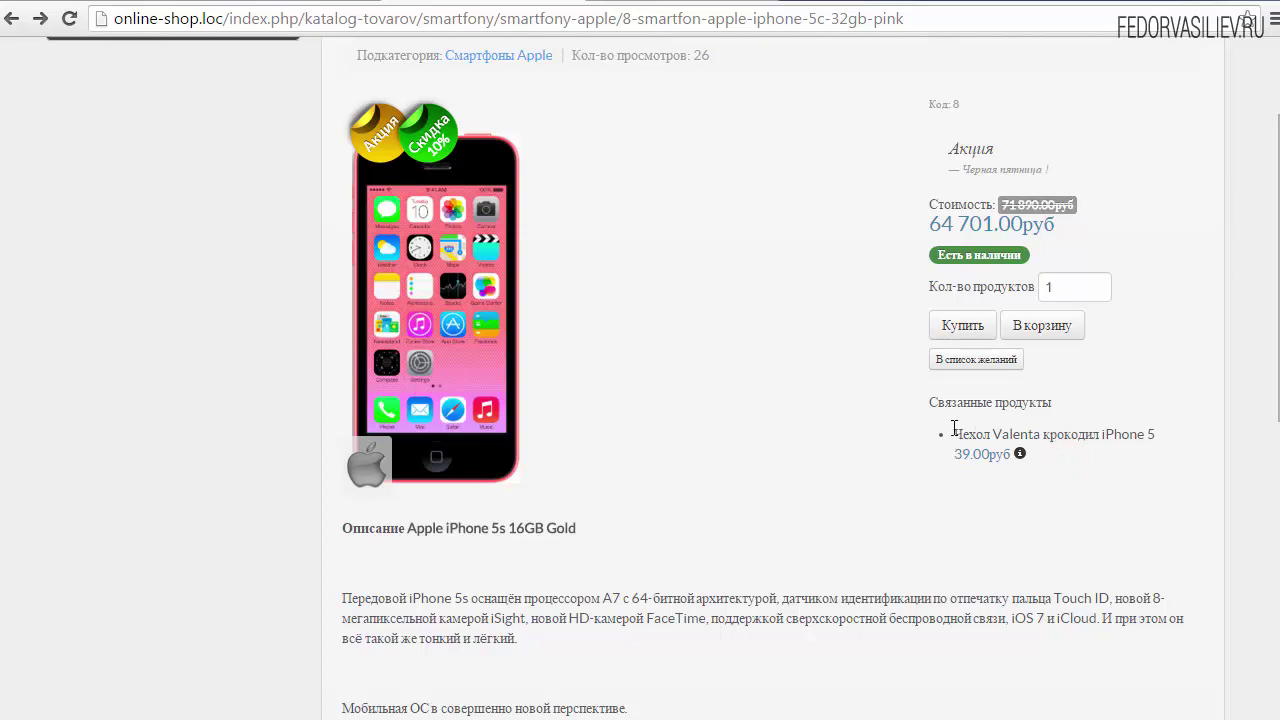
drag(955, 435, 1100, 435)
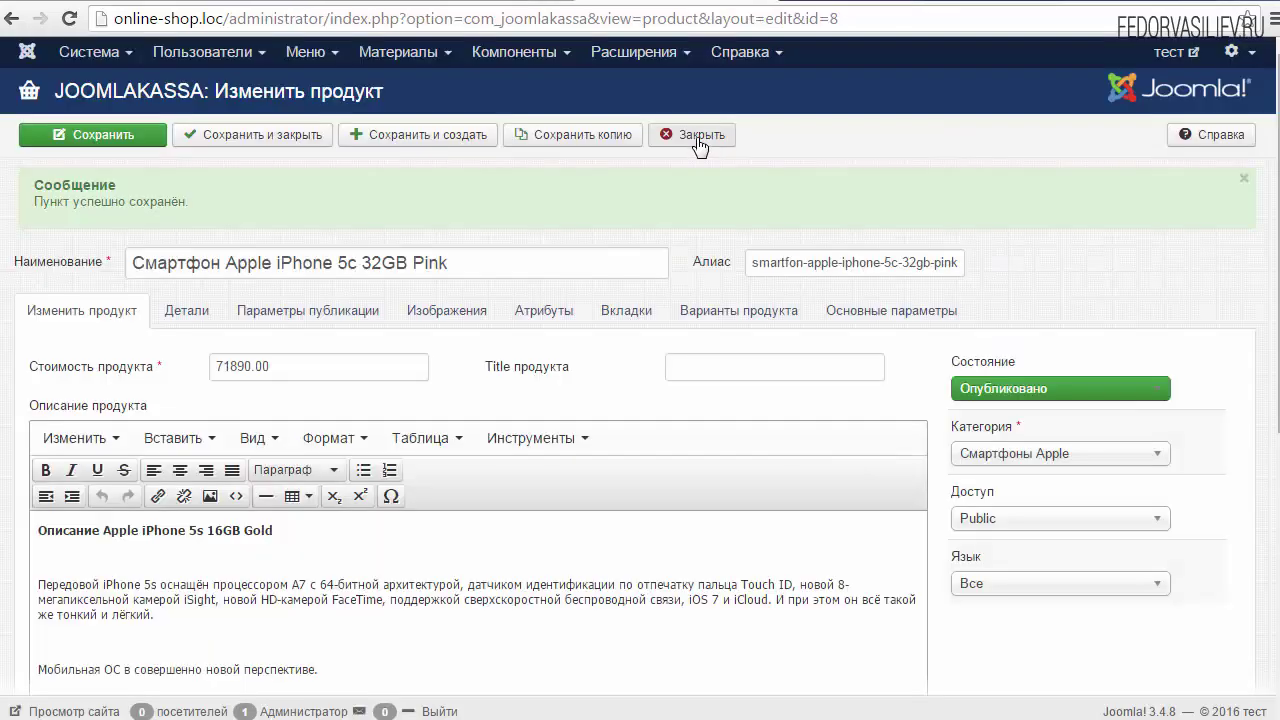
- Close the iPhone 5c 32GB Pink product and go to the Связанные продукты section of the shop configuration's product settings
click(690, 135)
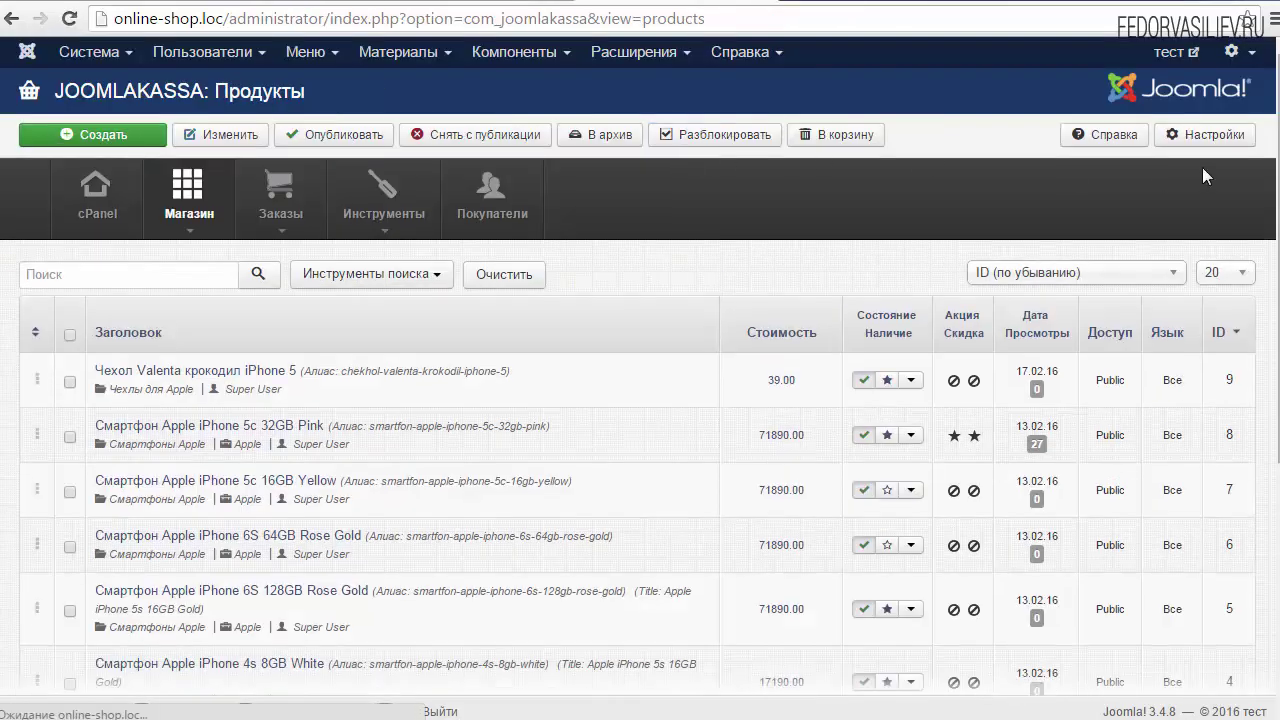
click(1206, 134)
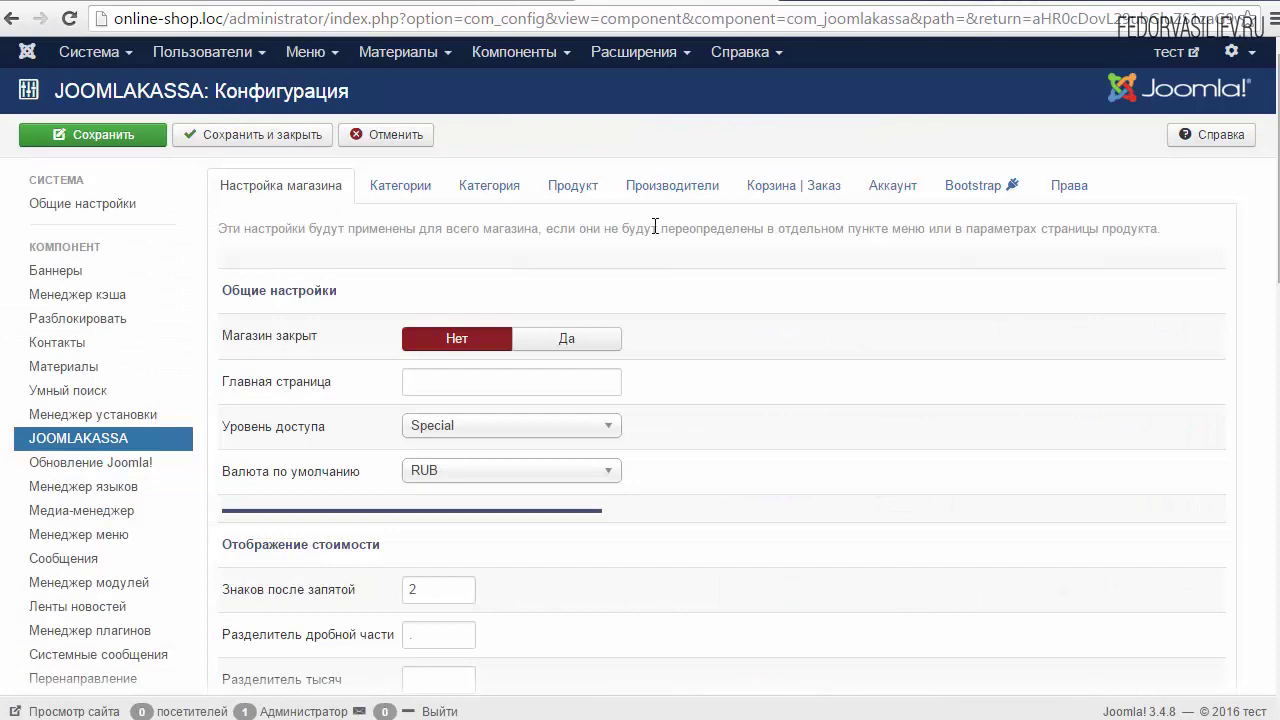
click(576, 188)
drag(1272, 200, 1269, 660)
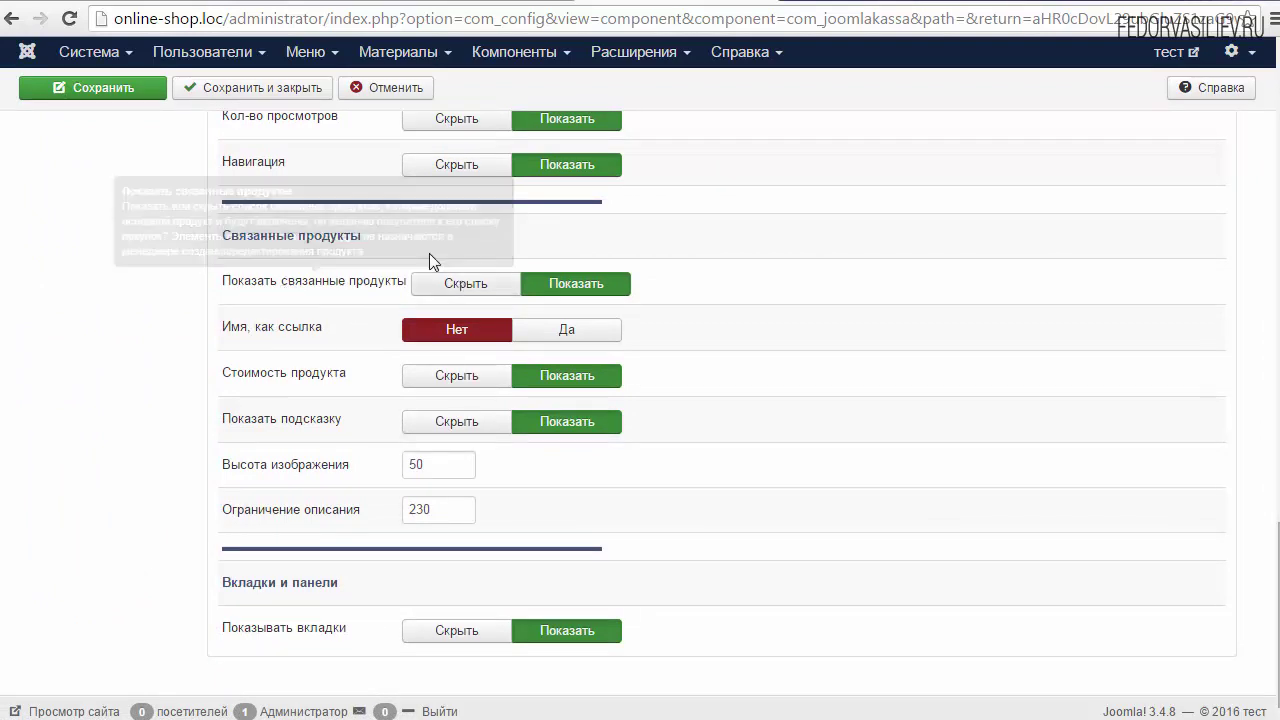
triple_click(380, 234)
click(440, 222)
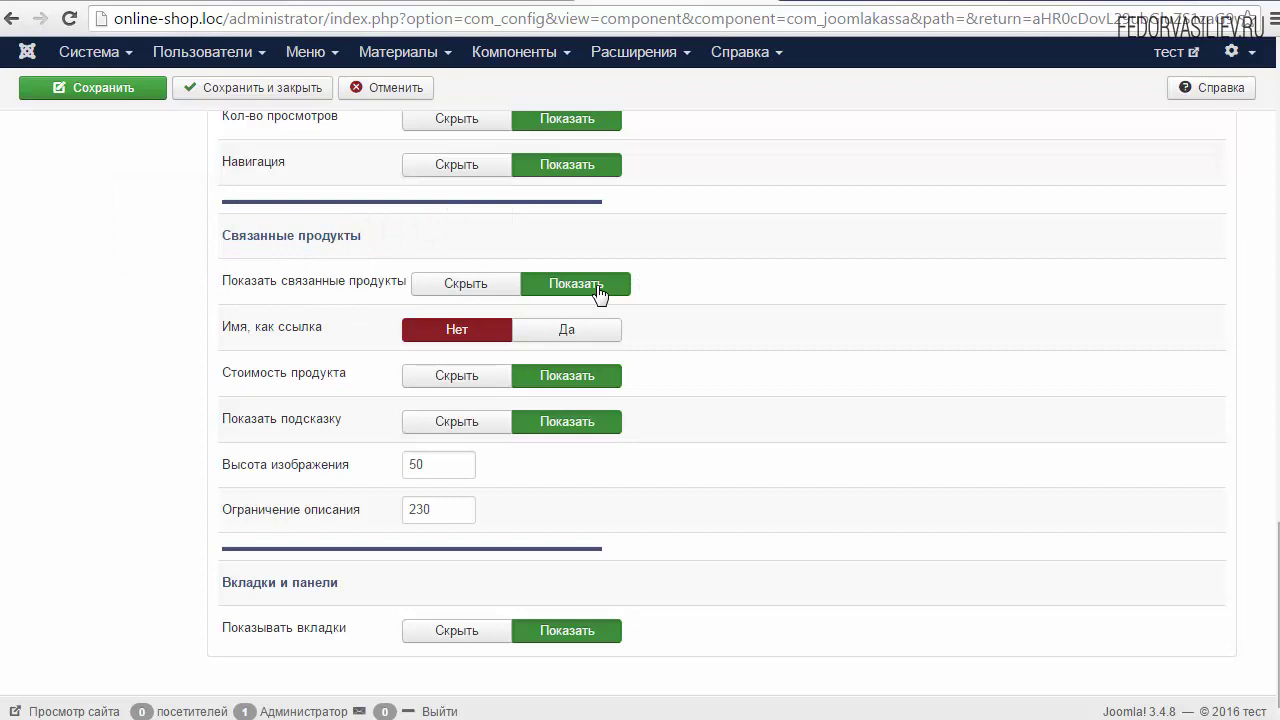
- Check the related case's name on the storefront product page, and set Имя, как ссылка to Да for related products
click(508, 2)
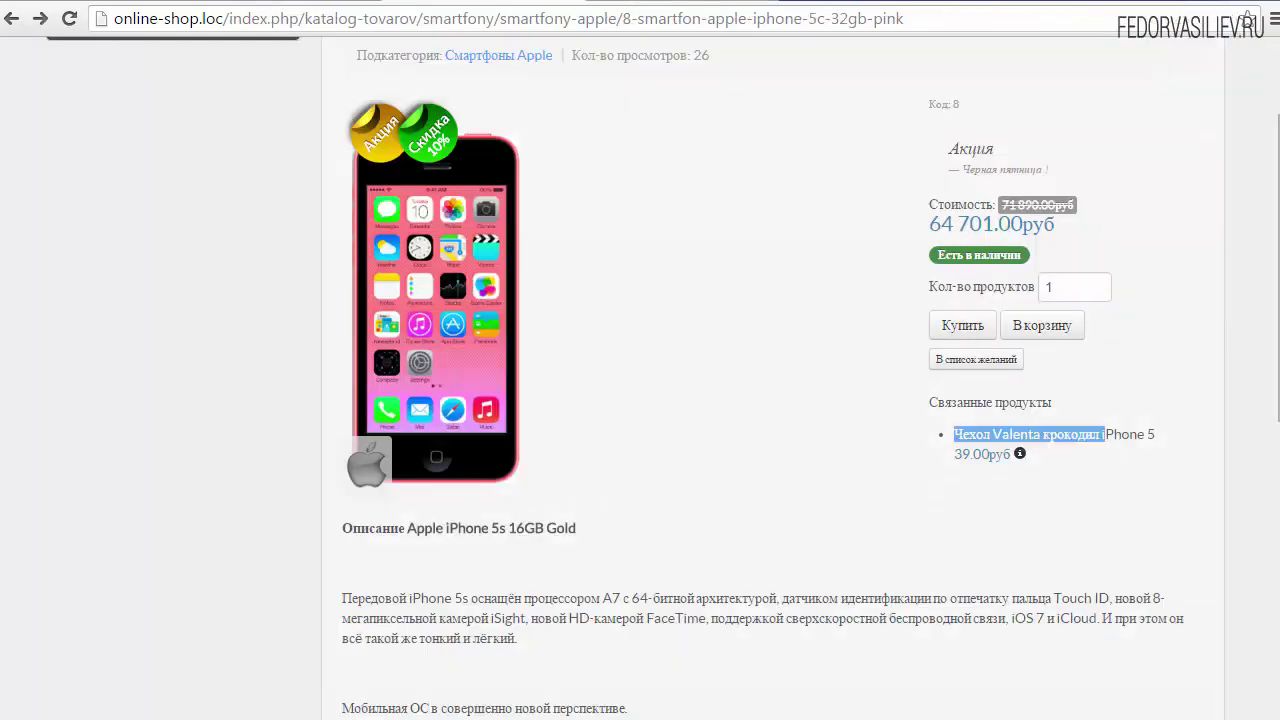
click(900, 411)
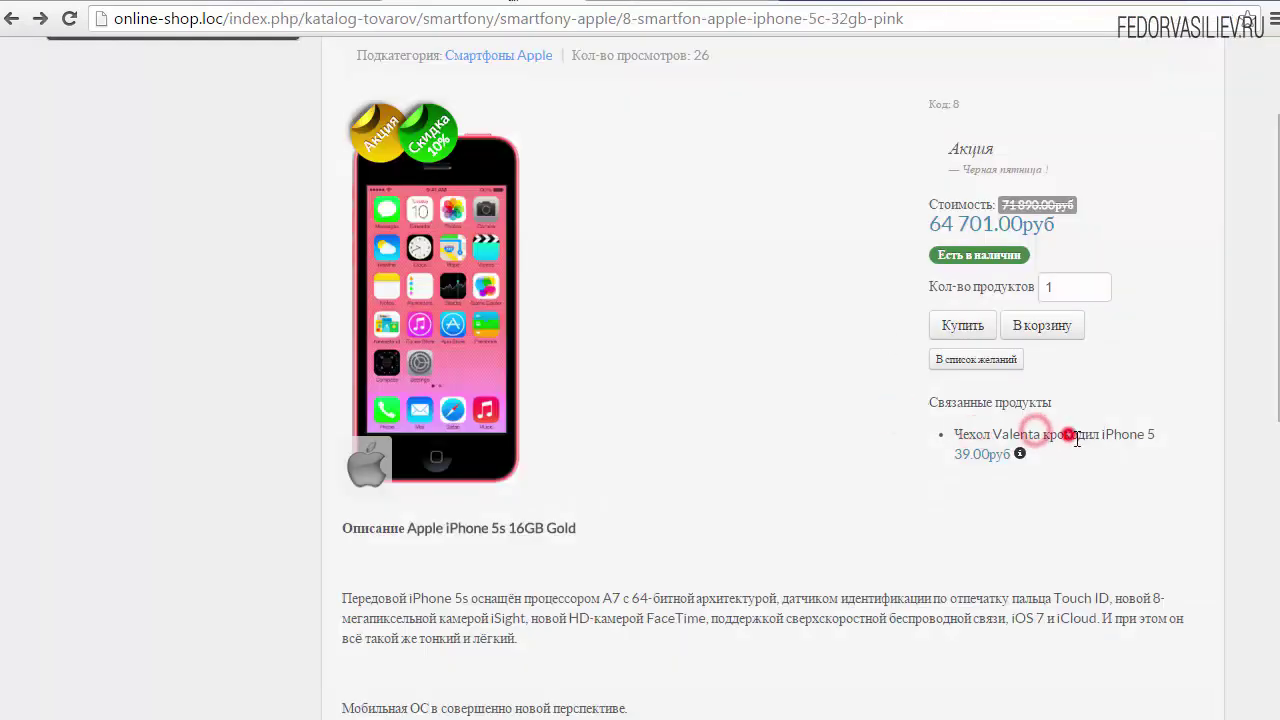
double_click(1049, 434)
click(1079, 460)
click(1060, 434)
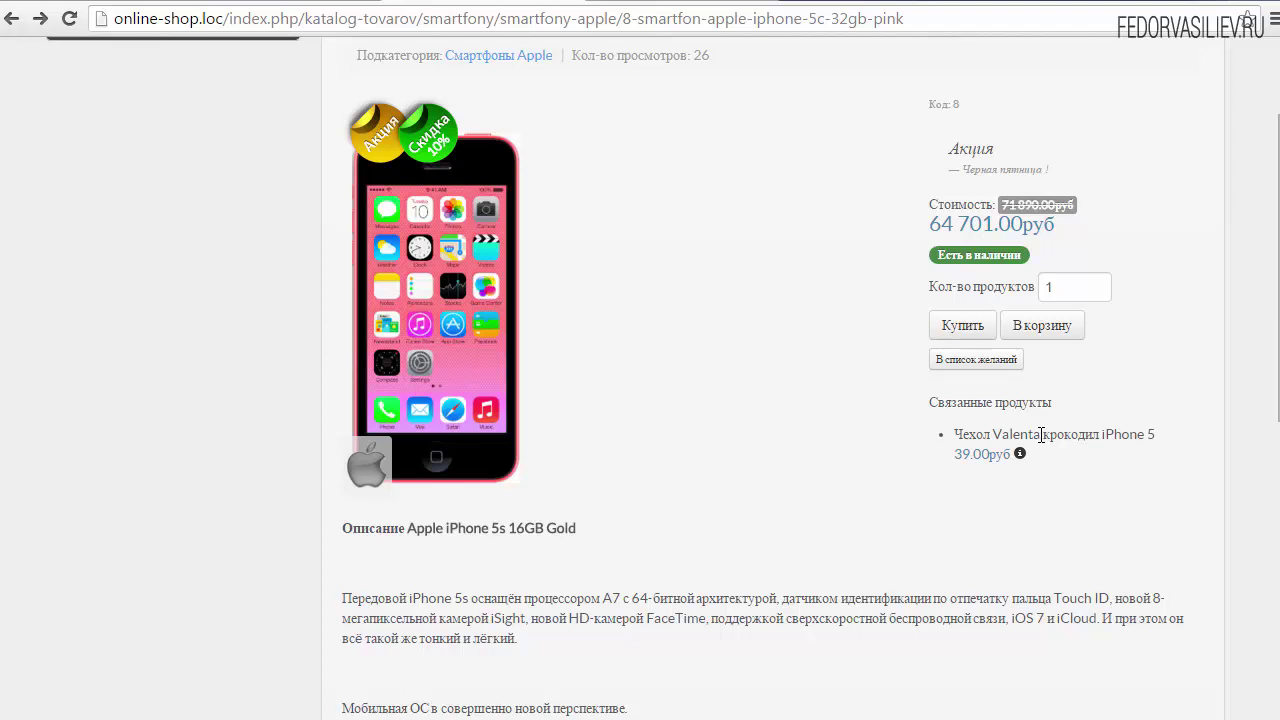
click(651, 3)
click(567, 335)
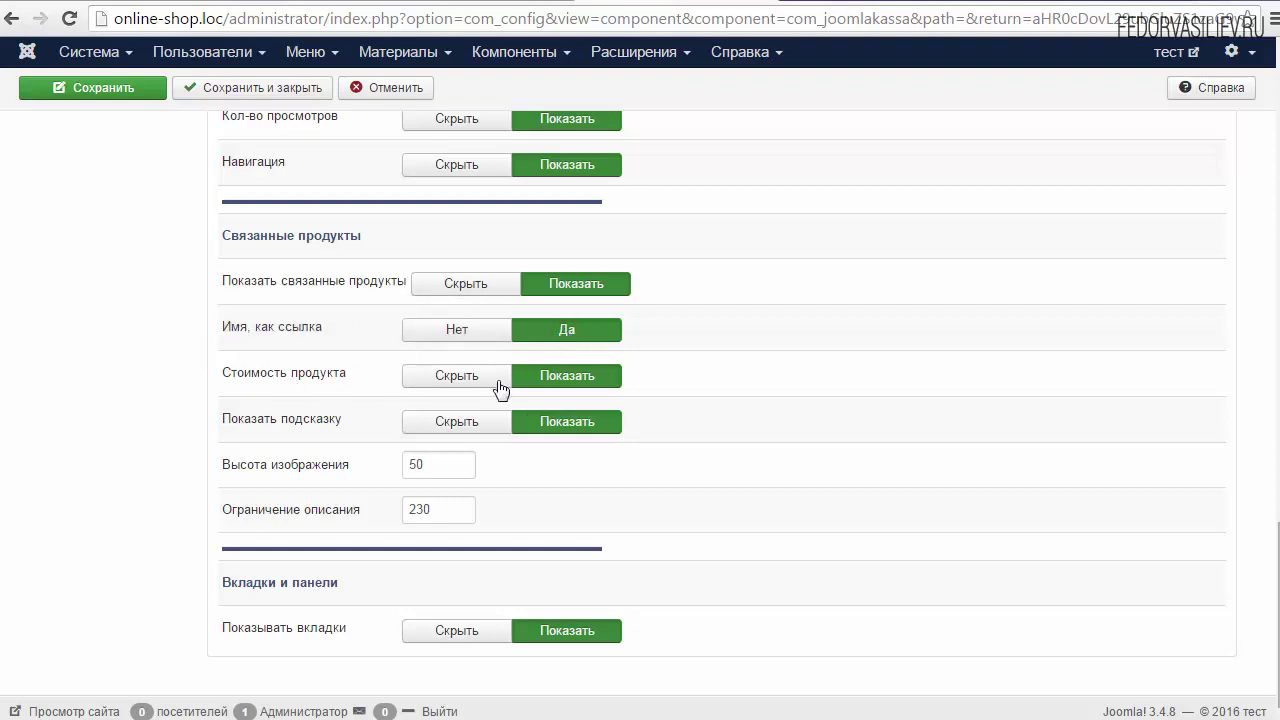
- Compare the related case's price and tooltip on the storefront with the Стоимость продукта, Показать подсказку and Ограничение описания settings
click(530, 3)
drag(945, 458, 1010, 456)
click(1001, 493)
key(ctrl+Tab)
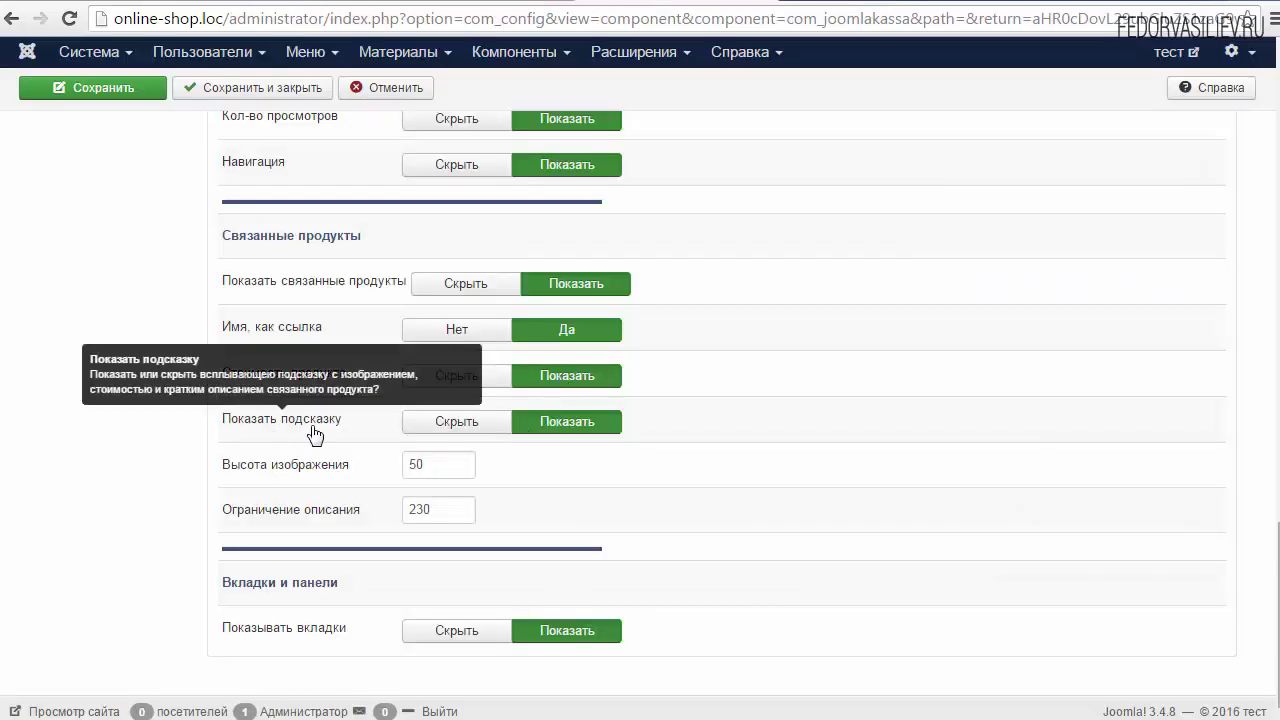
key(ctrl+Tab)
mouse_move(1020, 451)
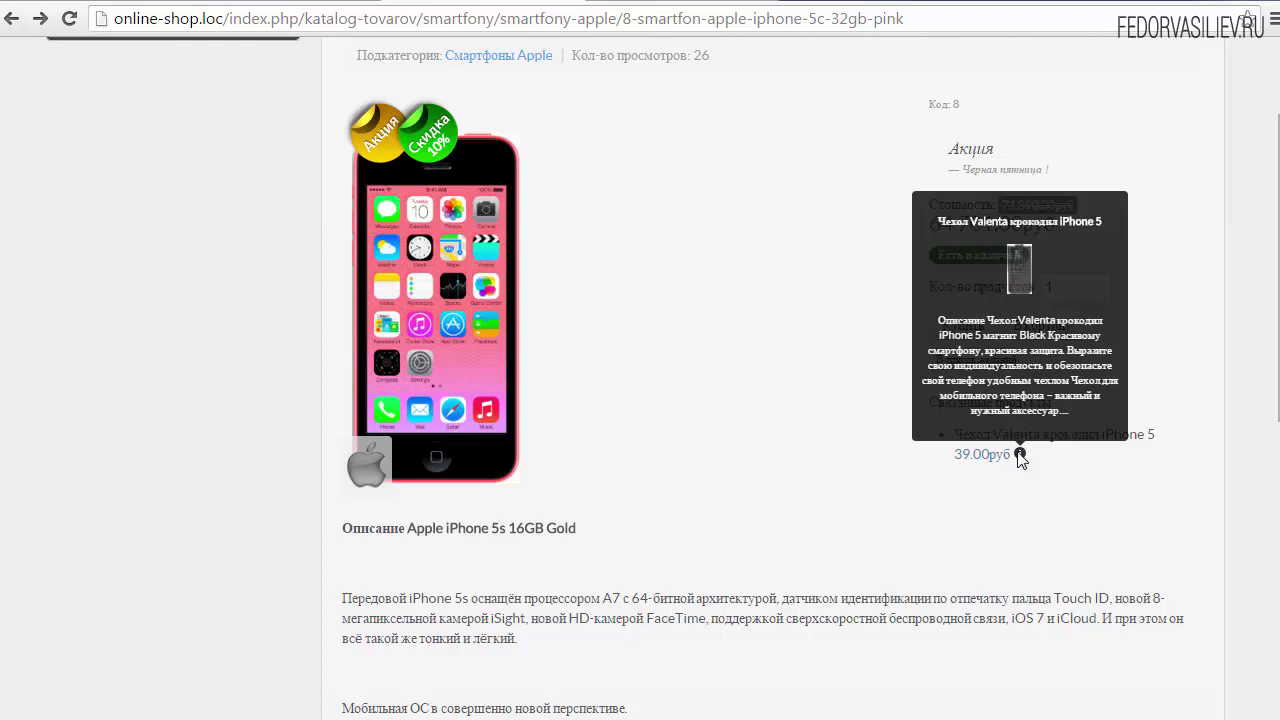
key(ctrl+Tab)
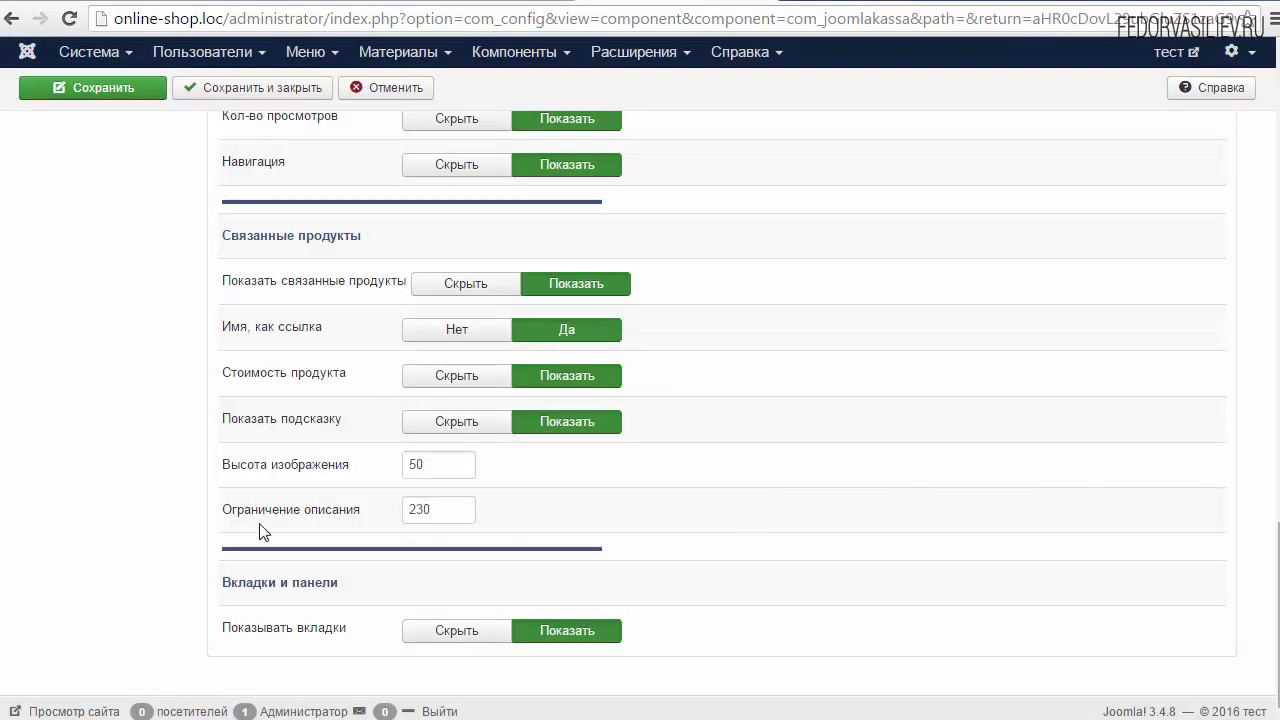
mouse_move(321, 521)
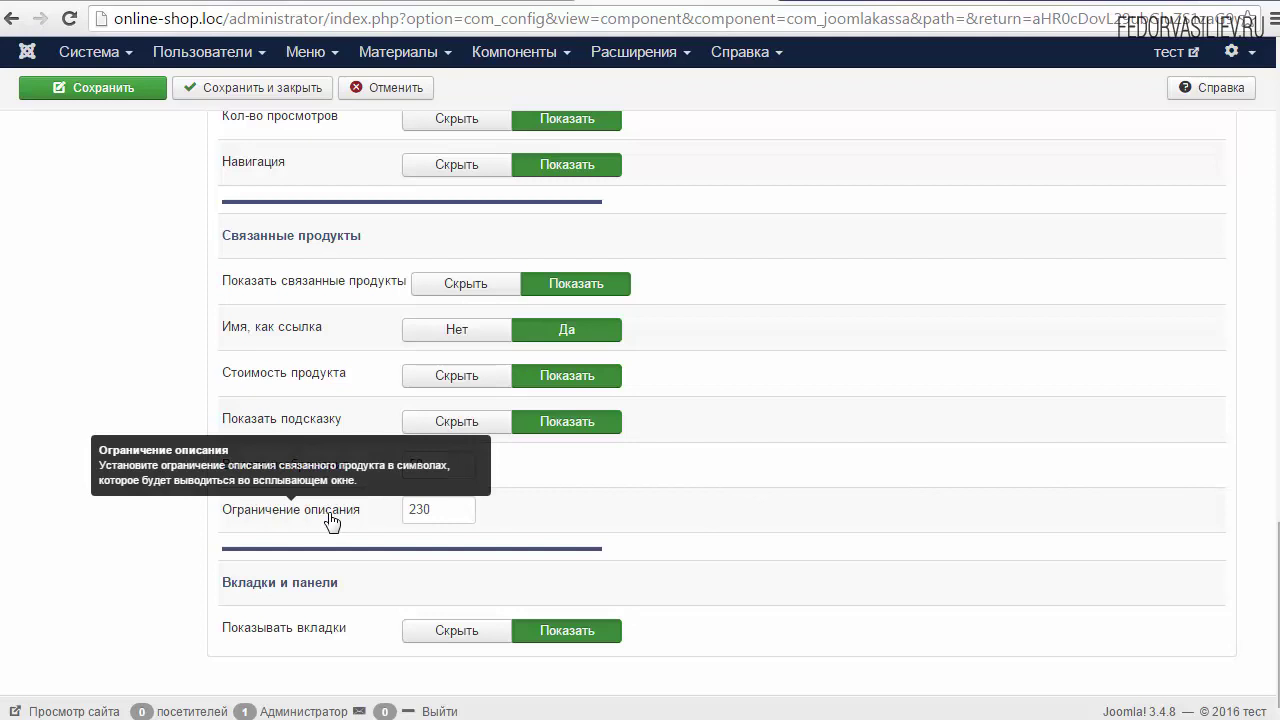